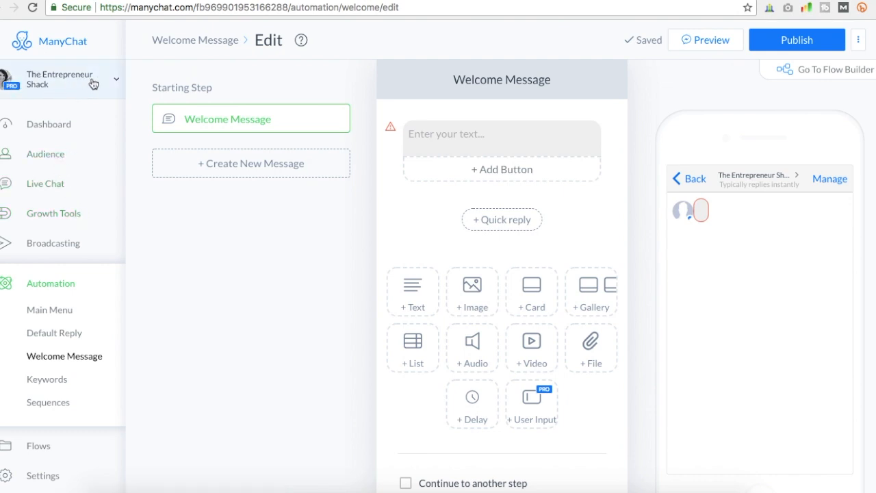
left_click(116, 80)
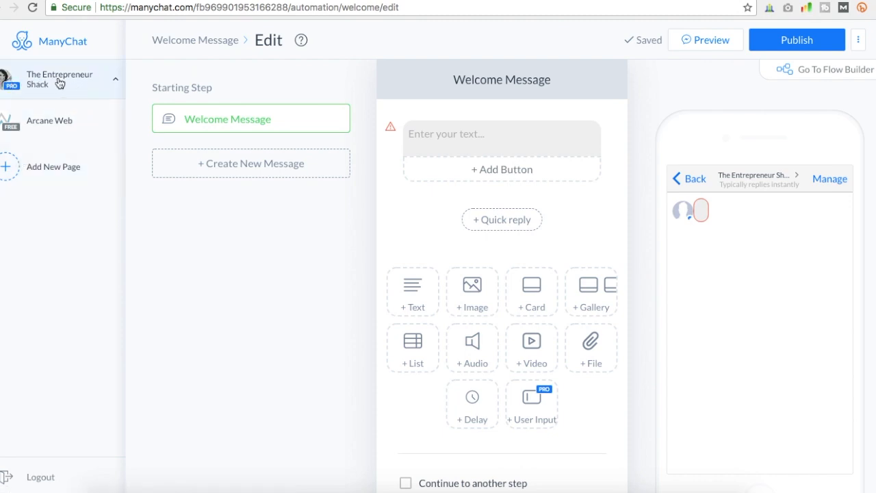
left_click(115, 80)
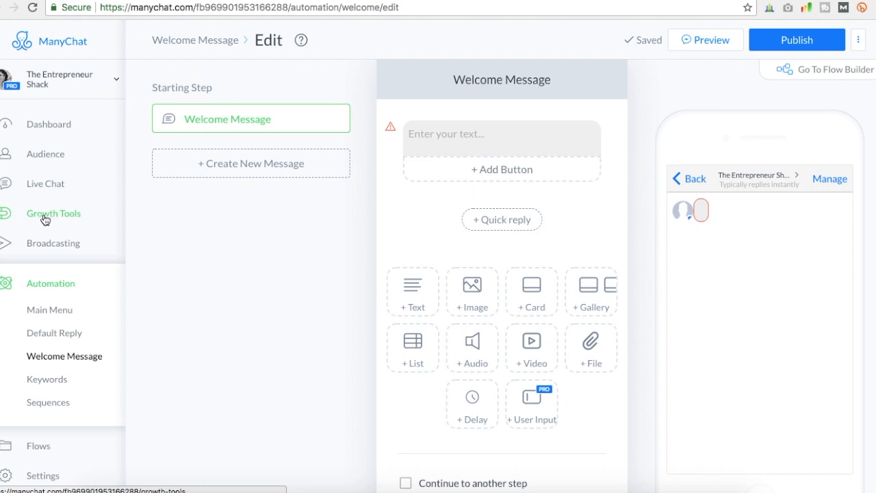
- Create a new growth tool of the Facebook Comments type
left_click(57, 217)
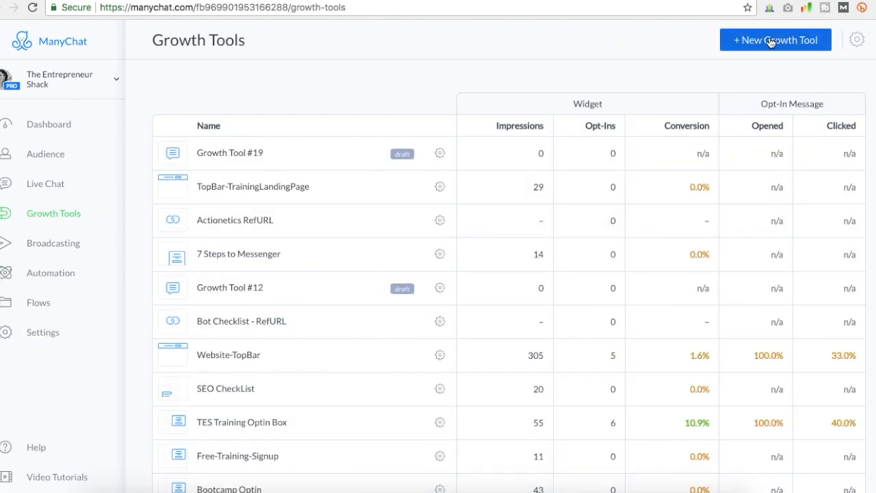
left_click(774, 45)
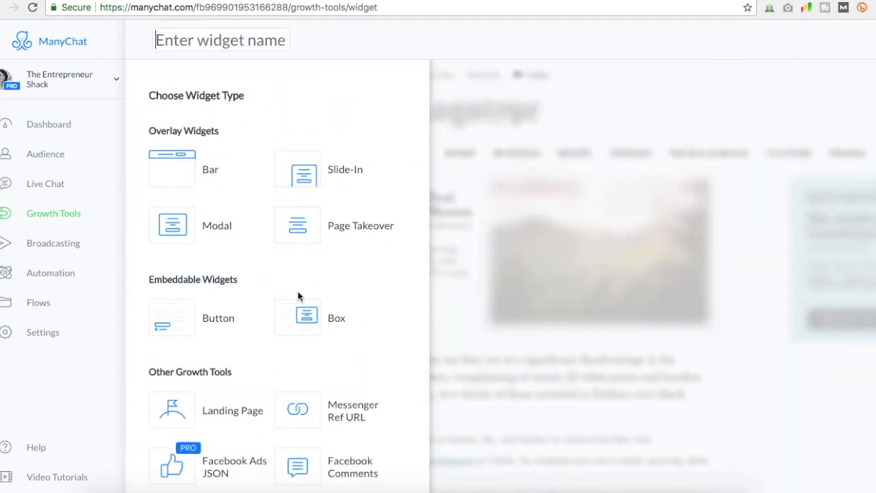
scroll(297, 297, "down", 3)
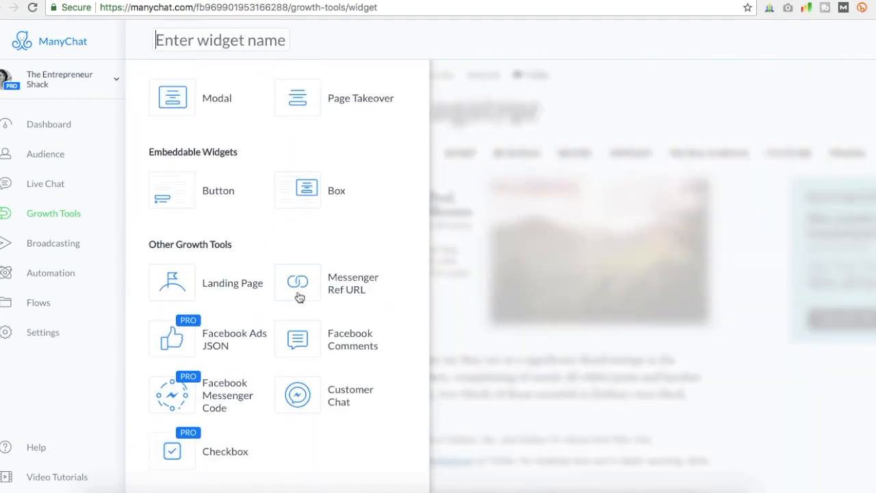
left_click(318, 344)
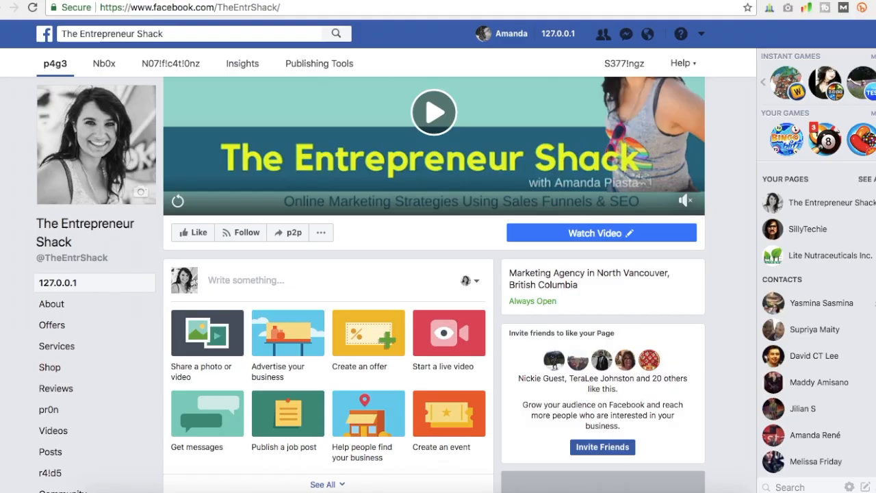
- On the Facebook page, write a post: "Comment below with the word "YES" if you want to learn more about making sales with a facebook messenger bot!"
left_click(271, 282)
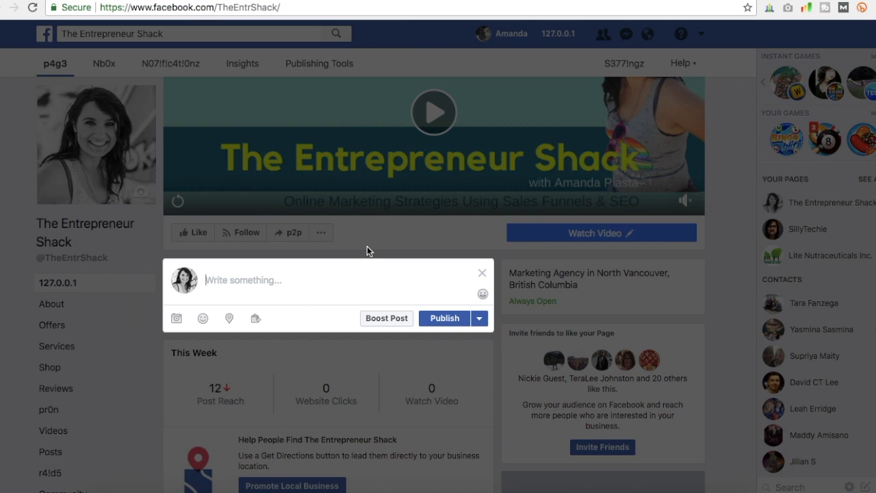
type("Co")
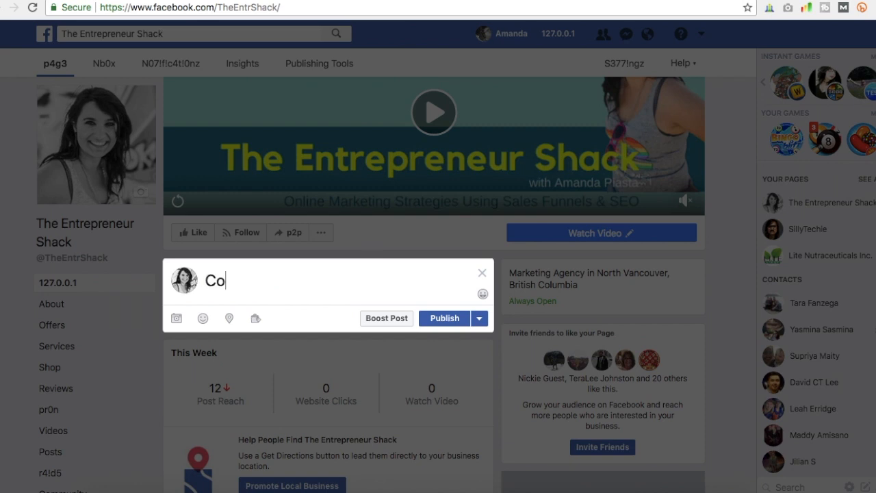
type("mment below ")
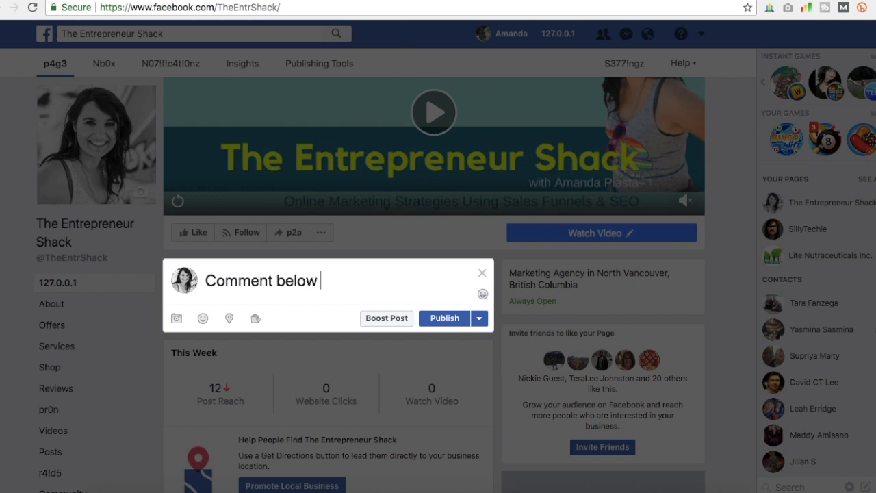
type("witht he word \"YES")
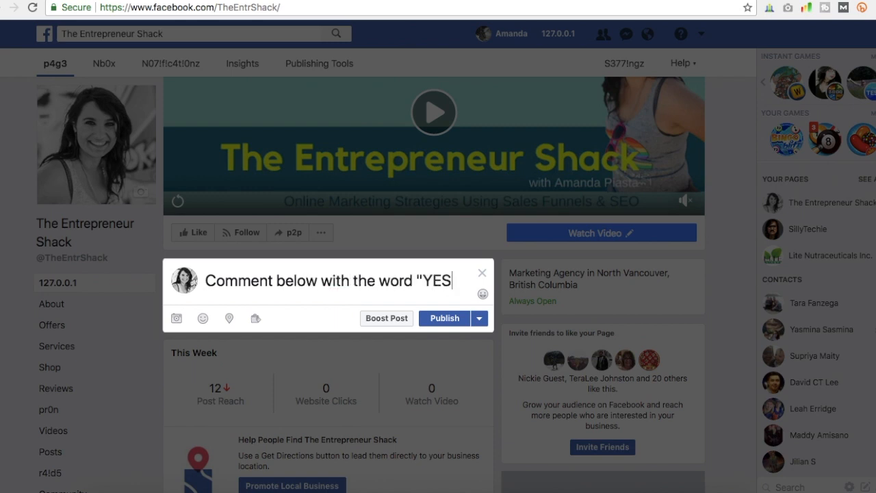
type("\" if you want ")
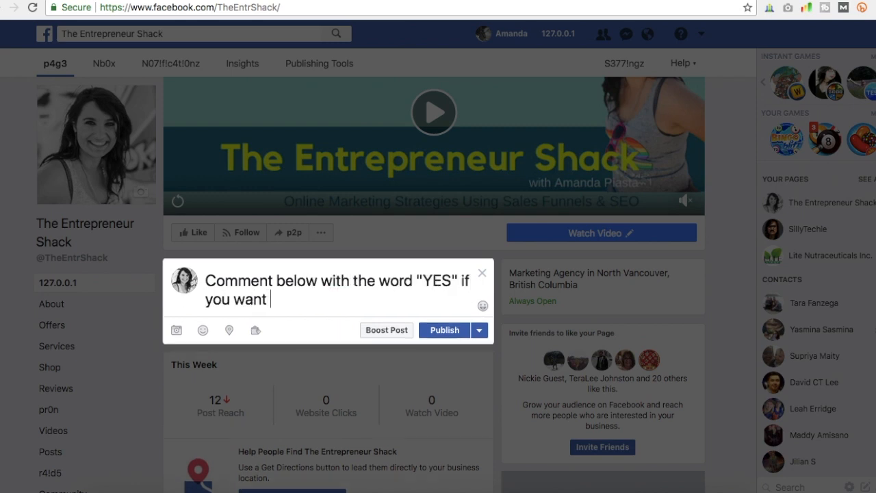
type("to learn more about ")
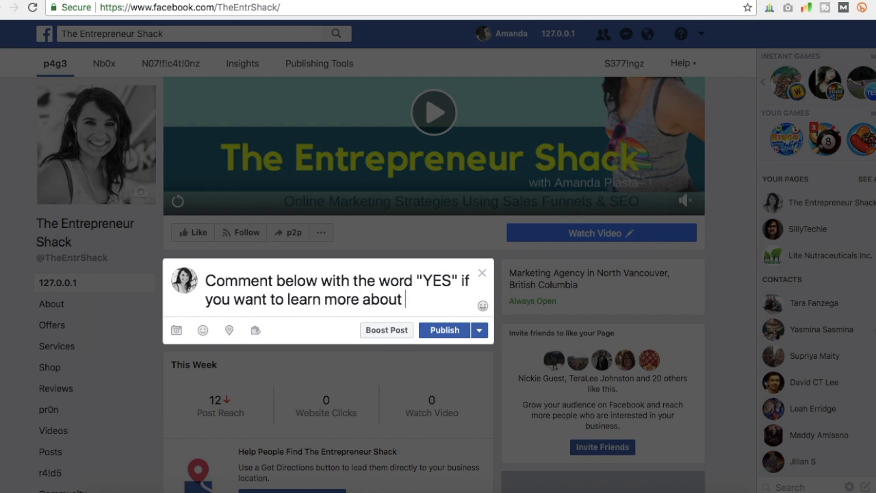
type("making sea")
key("BackSpace")
key("BackSpace")
type("ales with a face")
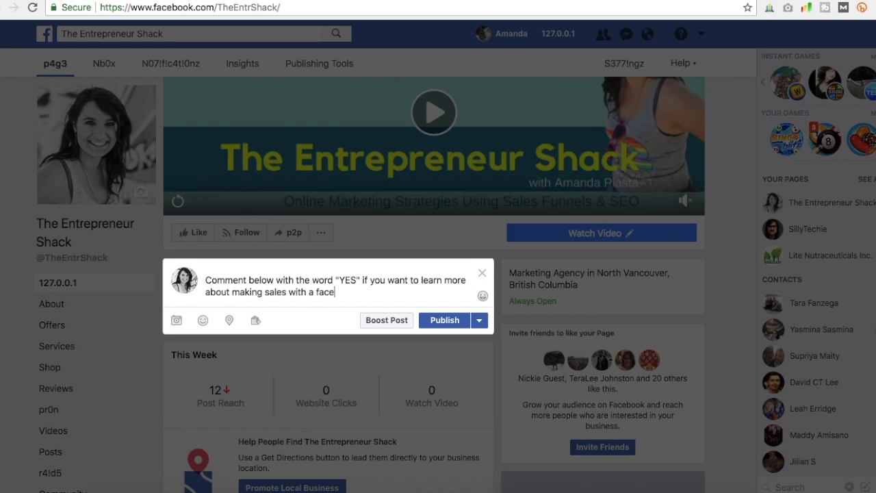
type("book messenger bot!")
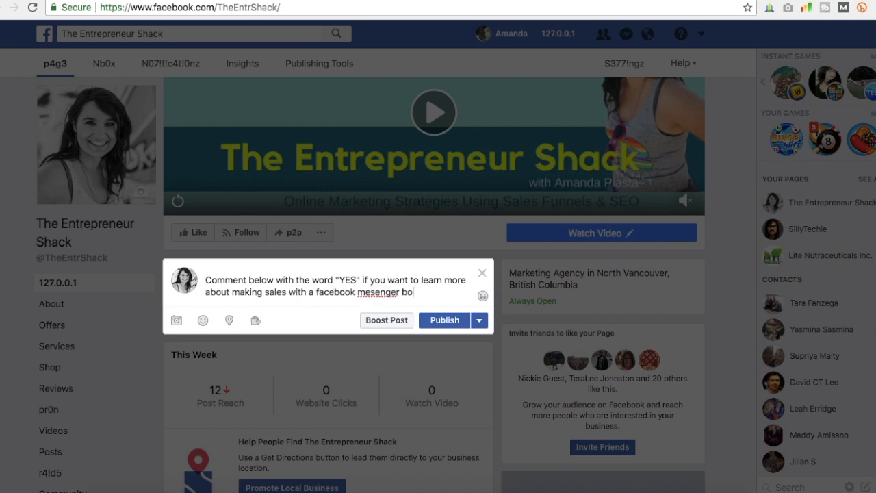
- Attach the robot image to the post and publish it
left_click(176, 327)
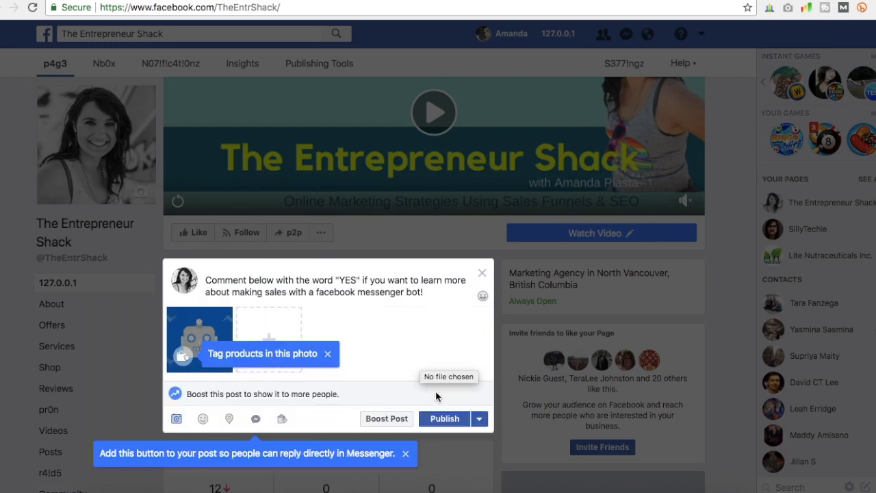
left_click(446, 418)
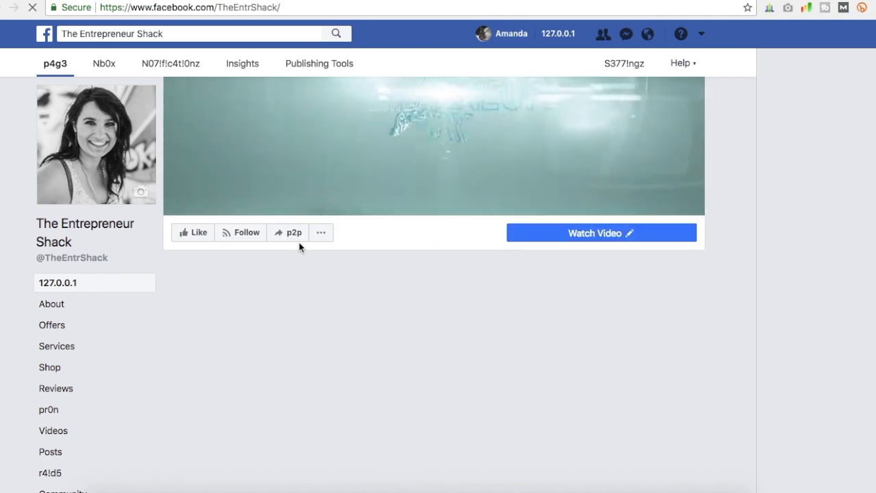
- Find the newly published robot post on the page and open its full view with its own URL
scroll(301, 246, "down", 3)
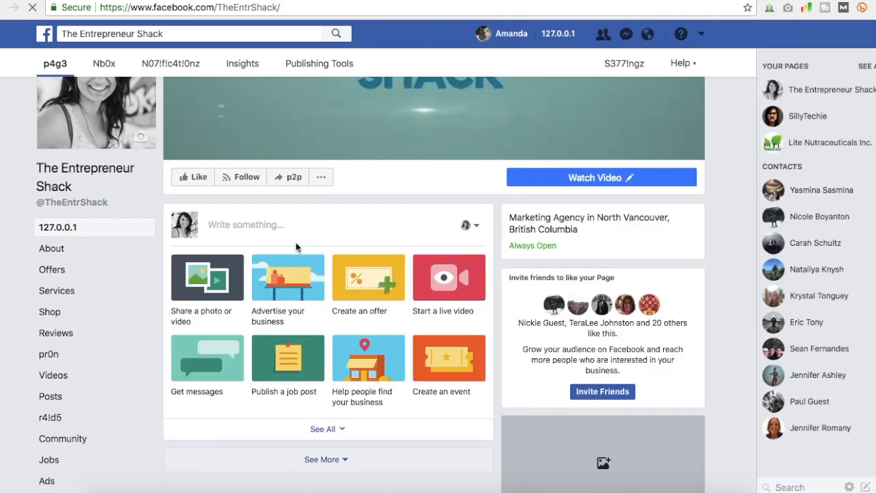
scroll(297, 246, "down", 3)
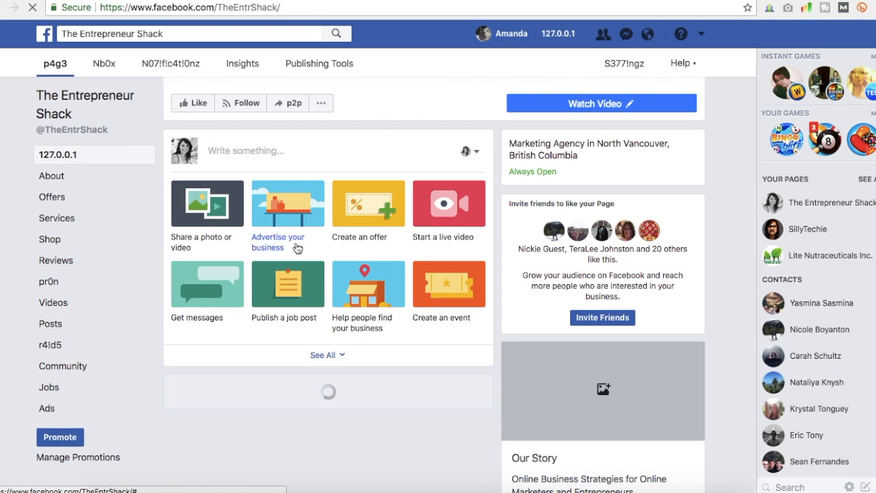
scroll(297, 247, "down", 5)
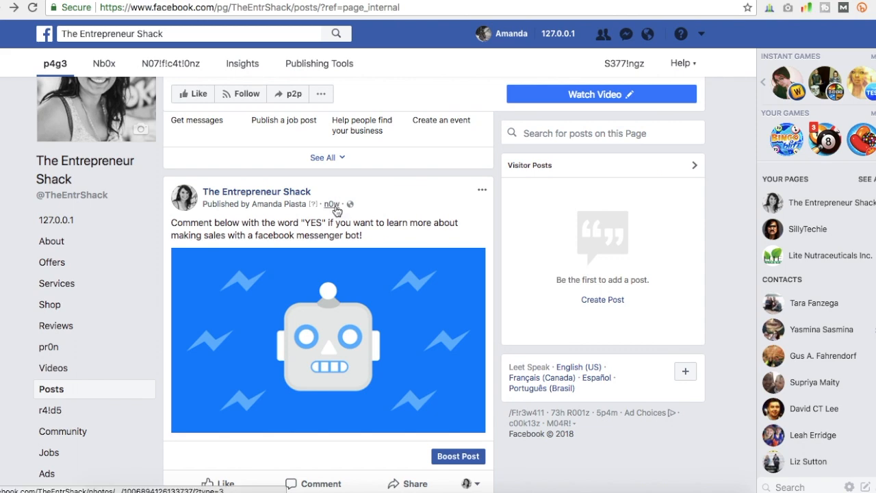
scroll(336, 210, "down", 1)
scroll(336, 210, "up", 1)
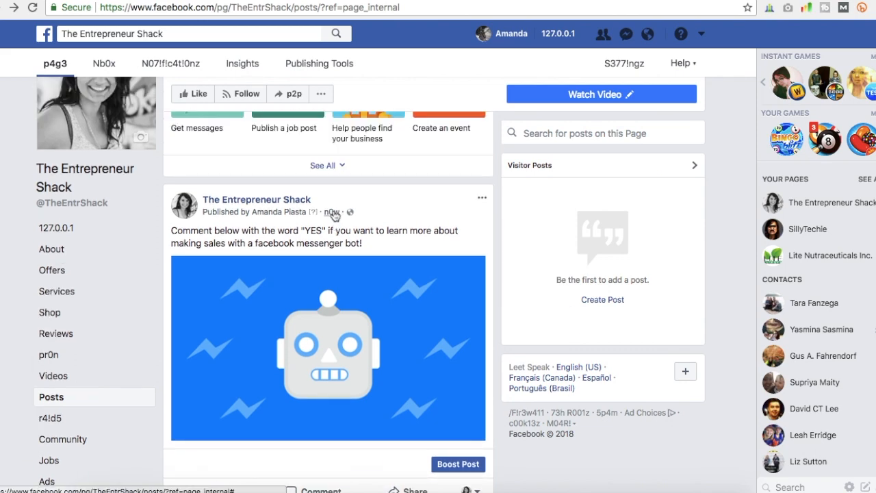
left_click(334, 214)
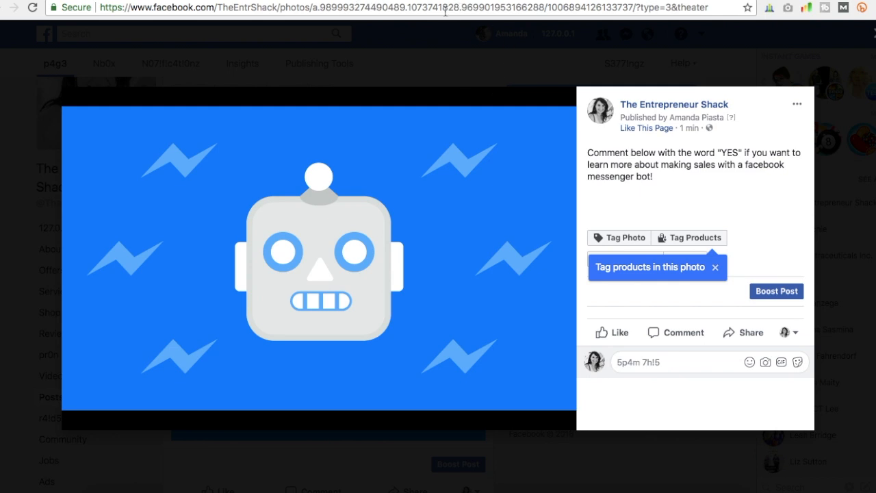
left_click(796, 87)
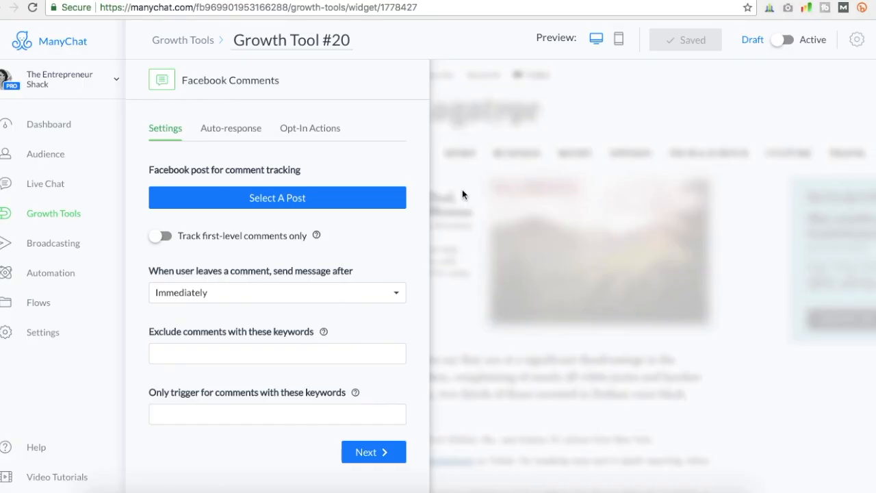
- In ManyChat, select the new robot post for comment tracking and confirm that it states the Page will contact commenters via Messenger
left_click(355, 200)
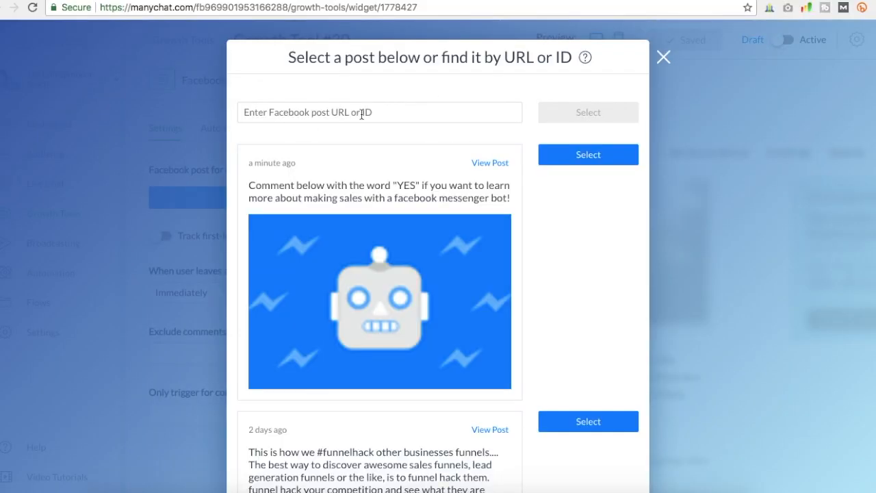
left_click(411, 110)
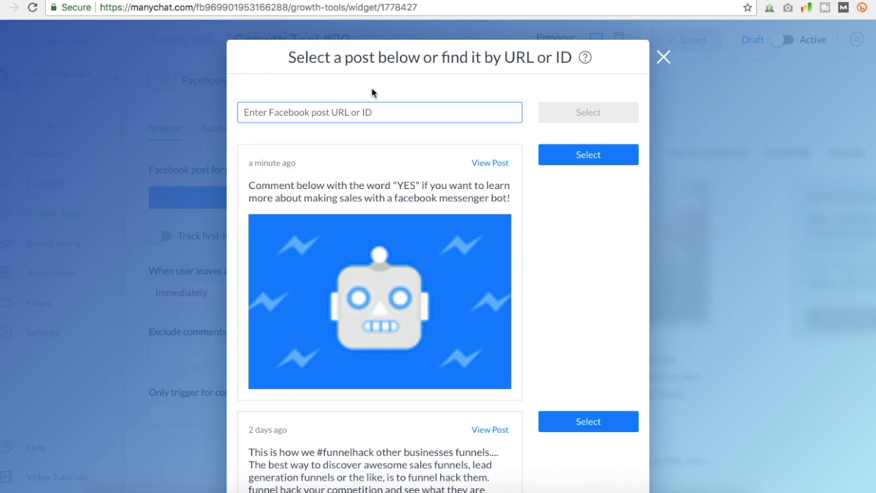
scroll(535, 128, "down", 1)
left_click(563, 127)
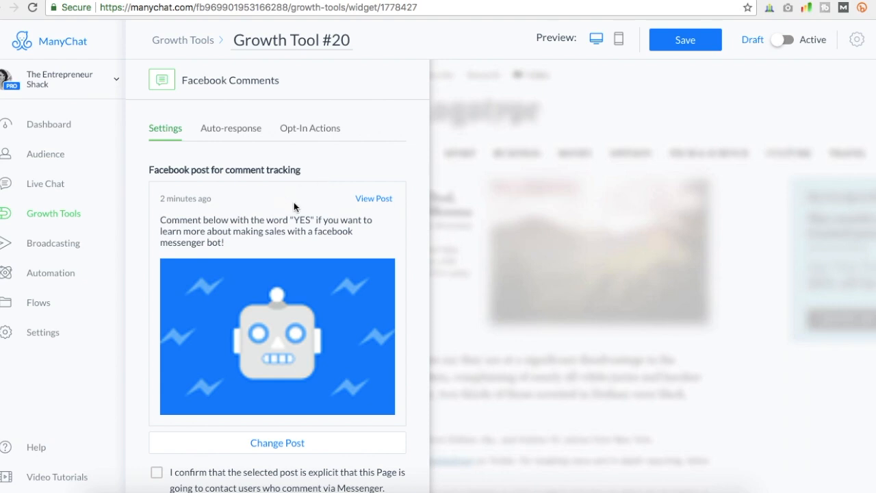
scroll(286, 190, "down", 4)
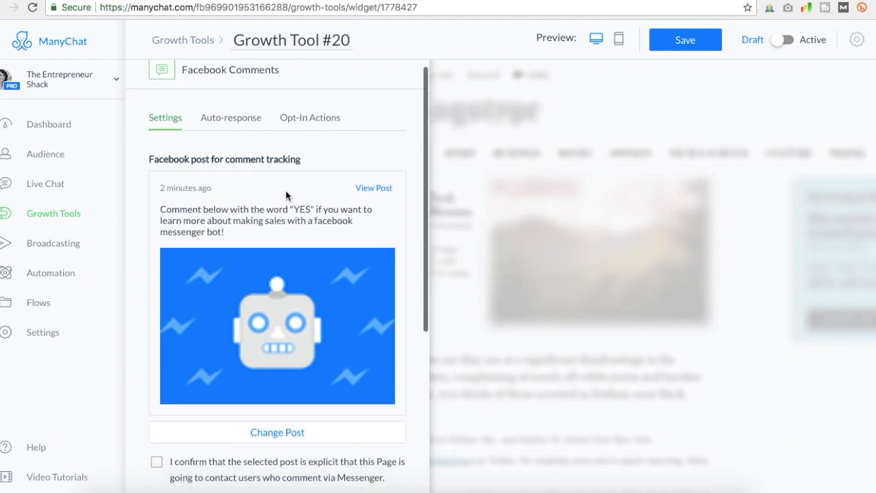
left_click(171, 215)
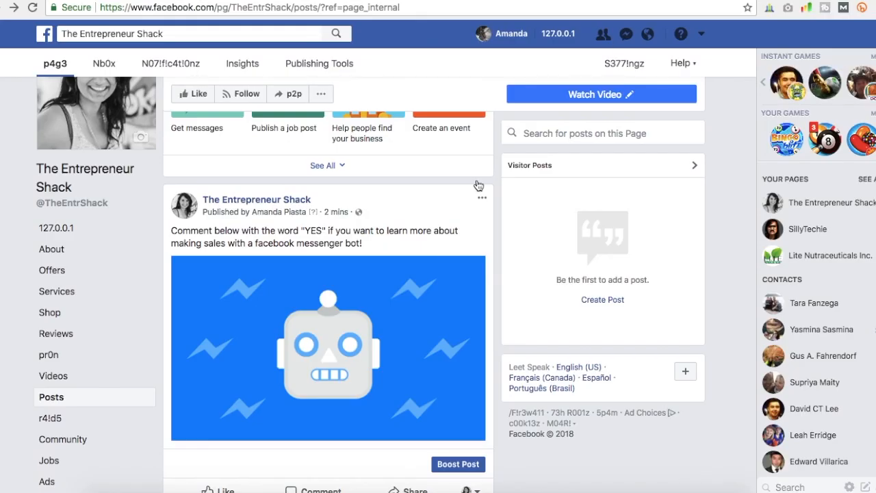
- In Facebook, edit the robot post's text, replacing "to learn more" with "me to send you a message with information"
scroll(478, 186, "down", 1)
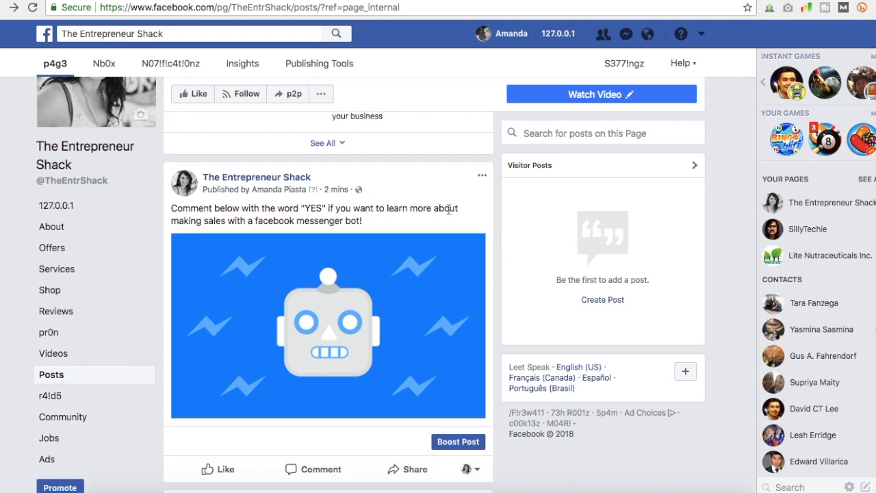
left_click(482, 177)
left_click(403, 209)
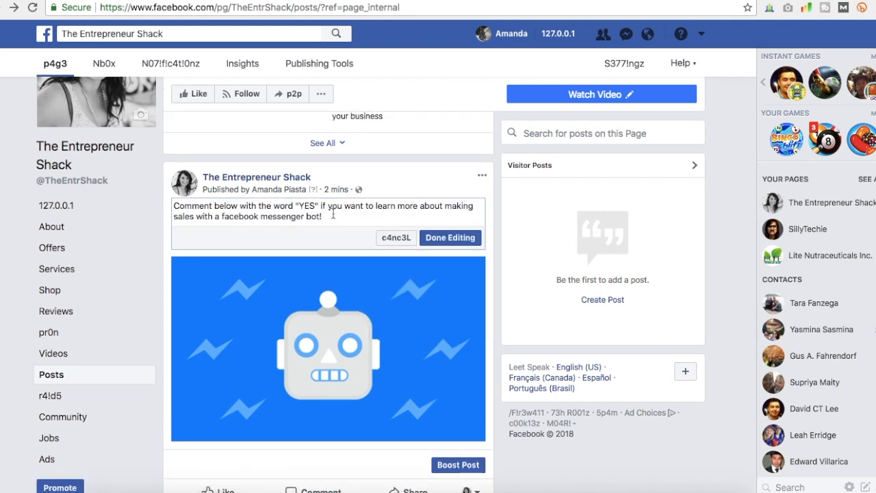
left_click_drag(366, 205, 417, 205)
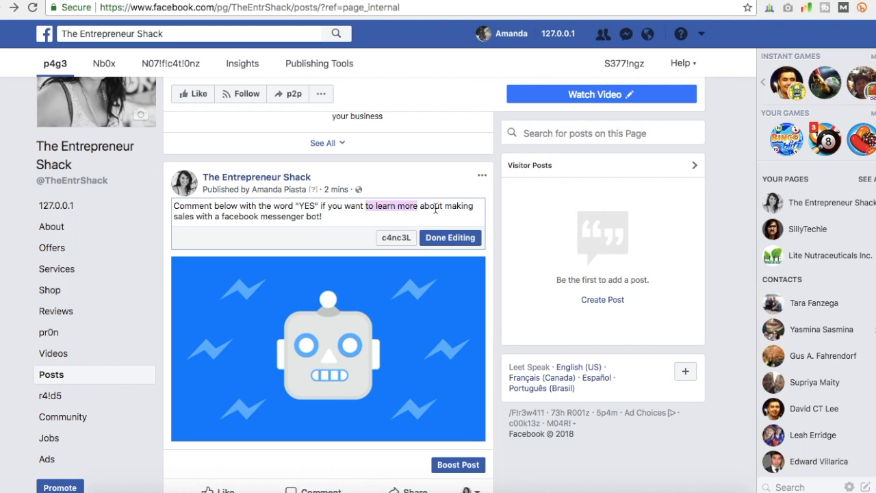
type("me to ")
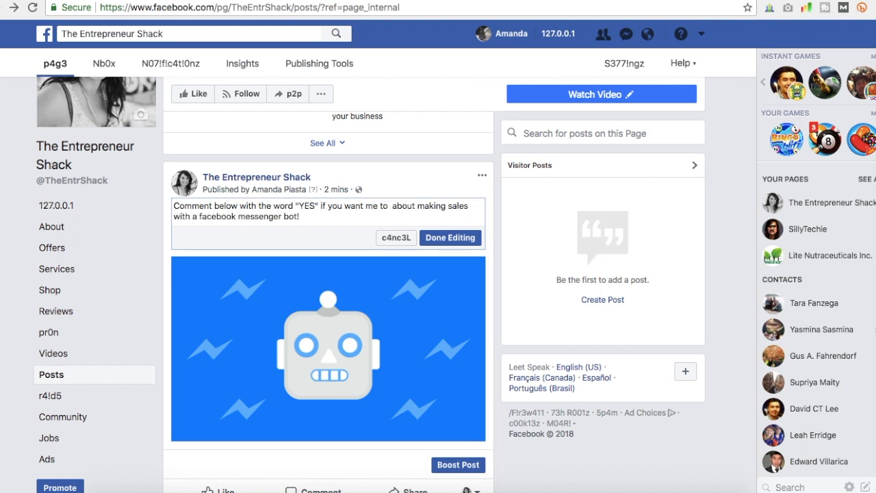
type("send you a messa")
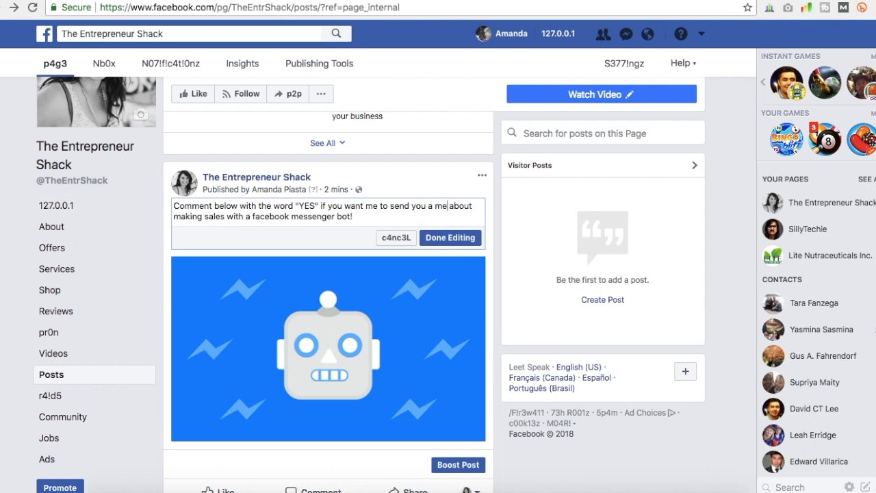
type("ge with inform")
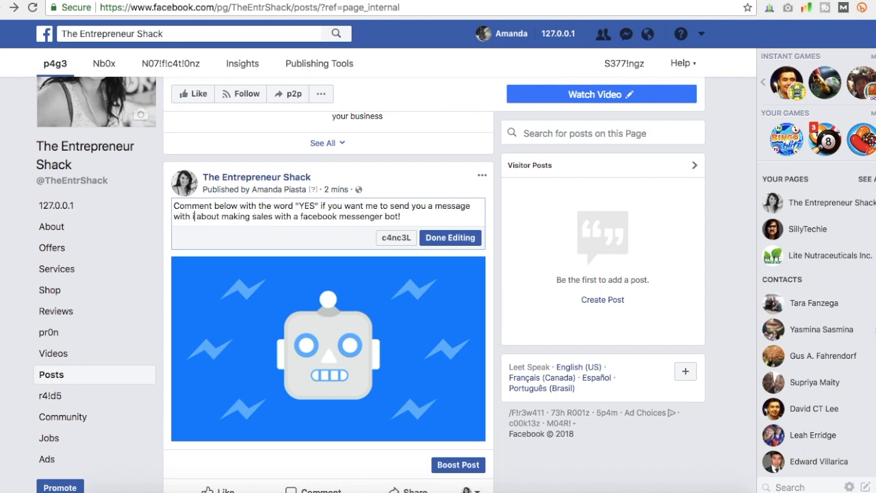
type("atoin")
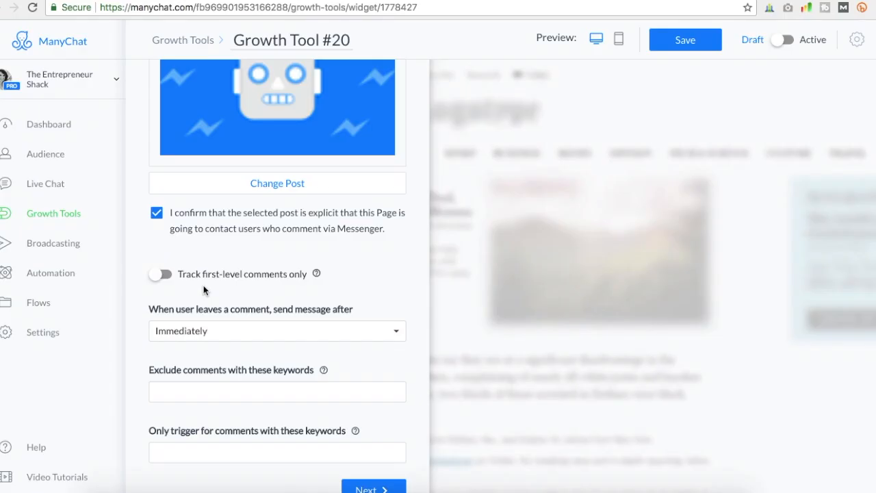
- Restrict the comment trigger to comments containing the keyword "yes"
scroll(204, 290, "down", 1)
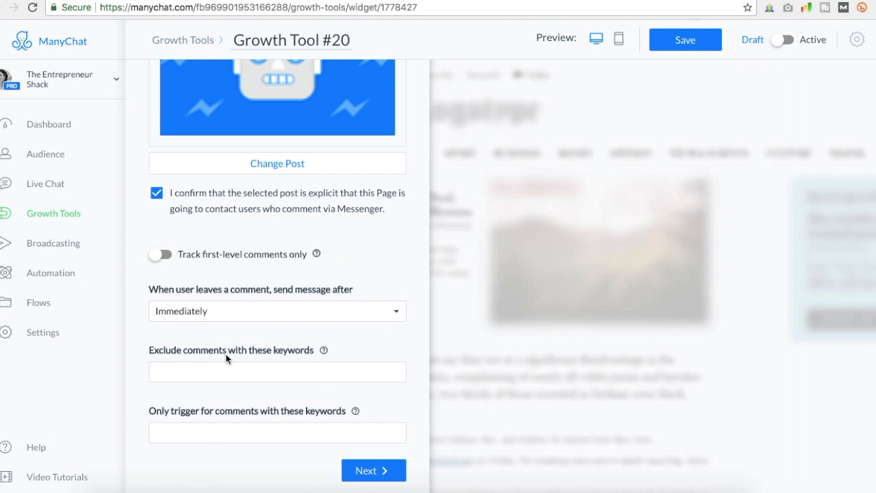
left_click(255, 433)
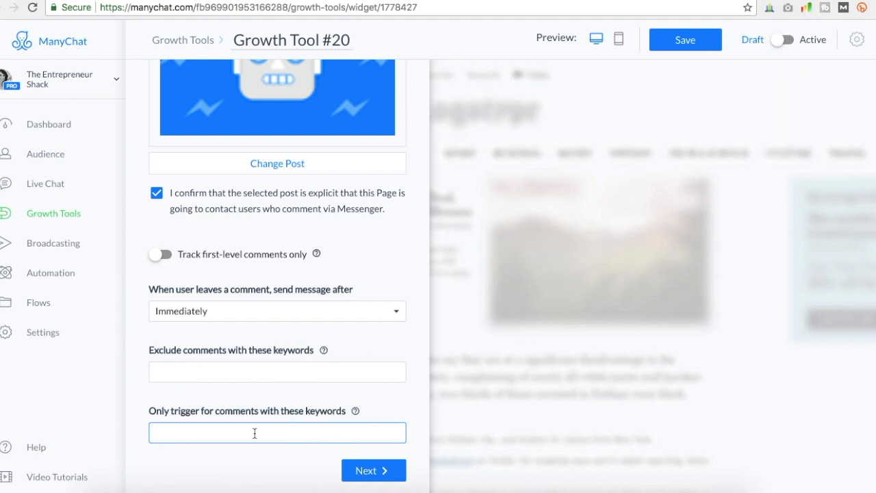
type("yes")
left_click(159, 290)
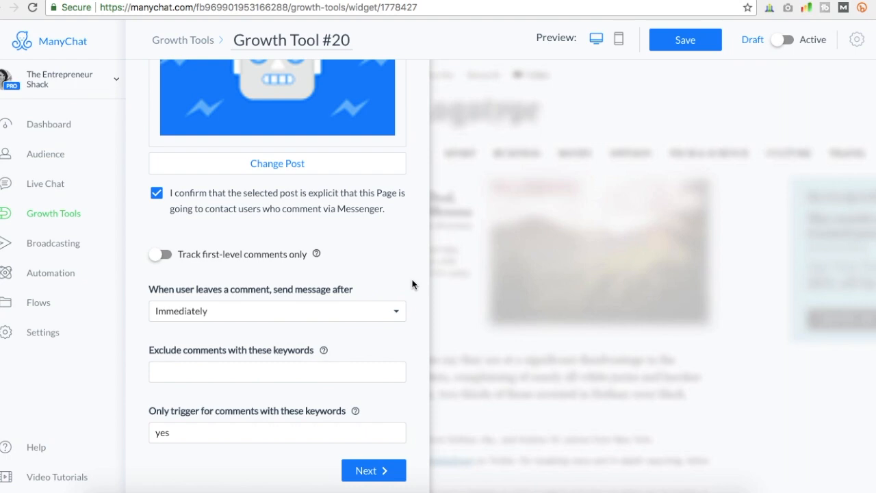
- Check the available delay options for messaging a commenter, keeping the message set to send immediately
left_click(323, 312)
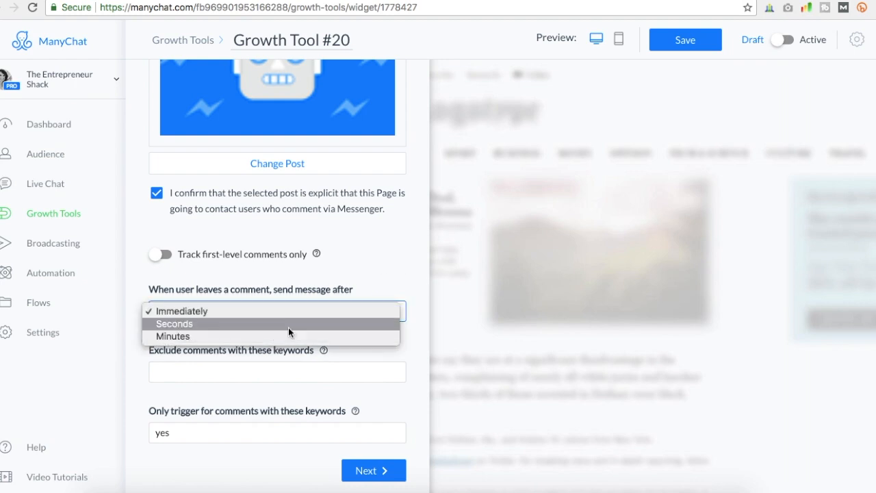
left_click(373, 281)
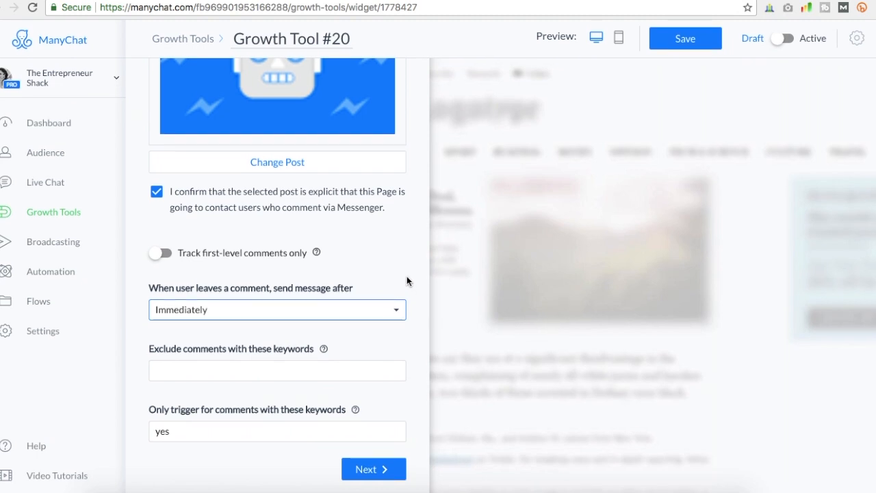
right_click(380, 404)
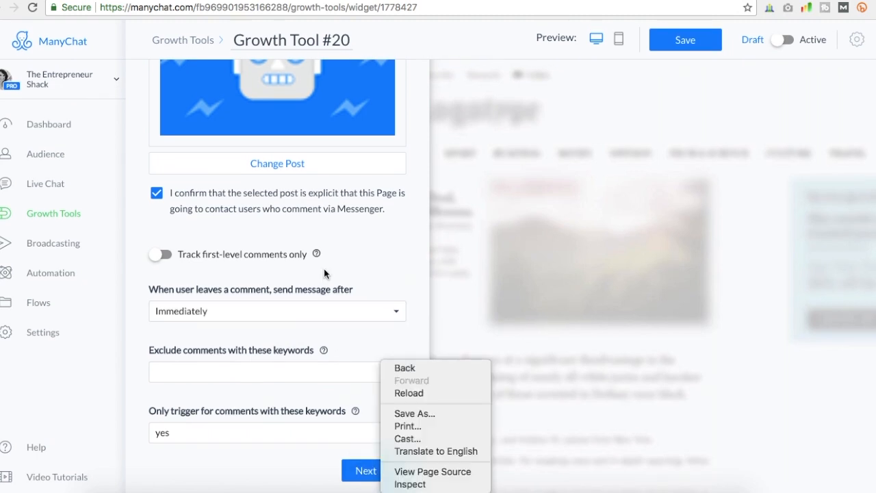
left_click(354, 308)
- Replace the auto-response text after the greeting with "I saw that you want to know more about making sales with a facebook messenger bot."
scroll(354, 308, "up", 4)
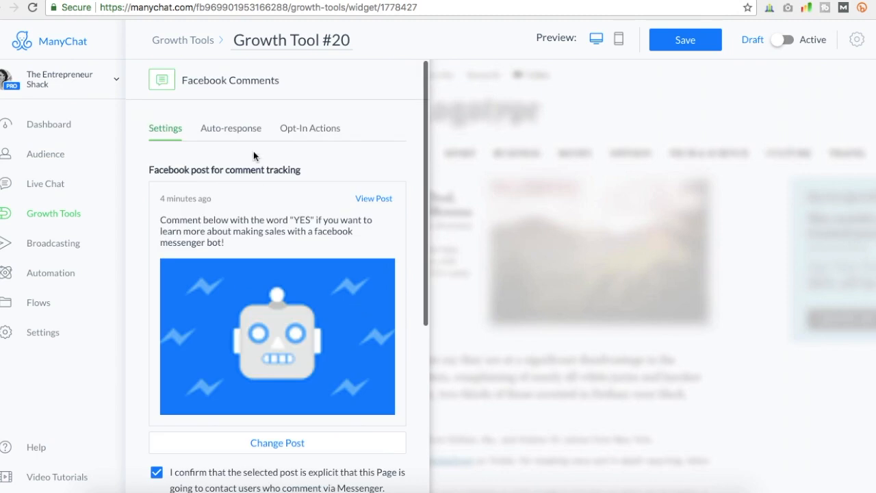
left_click(224, 131)
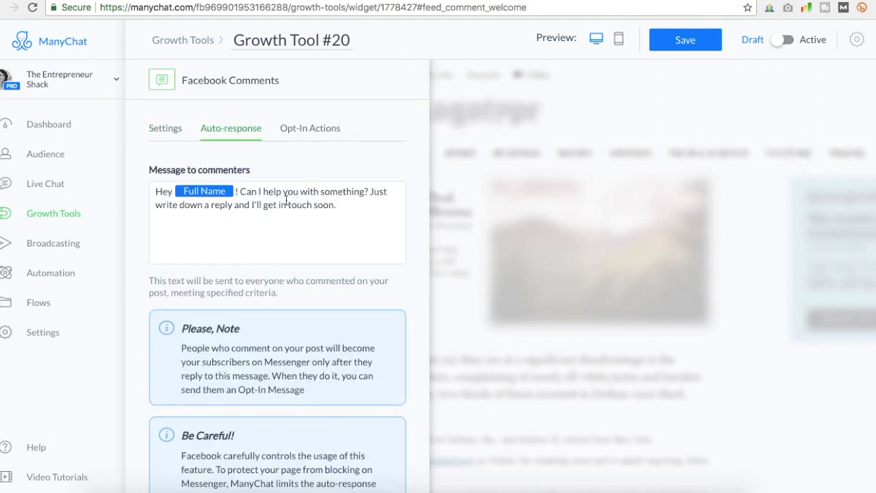
left_click(347, 206)
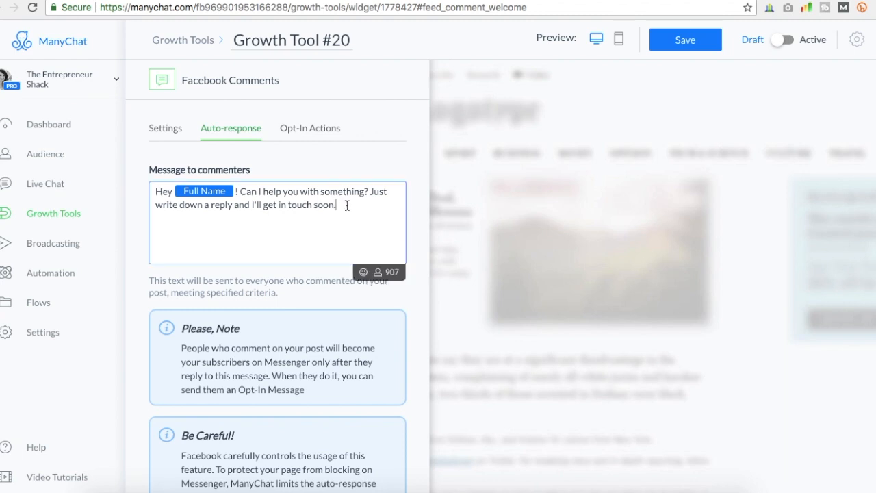
left_click(241, 191, "shift")
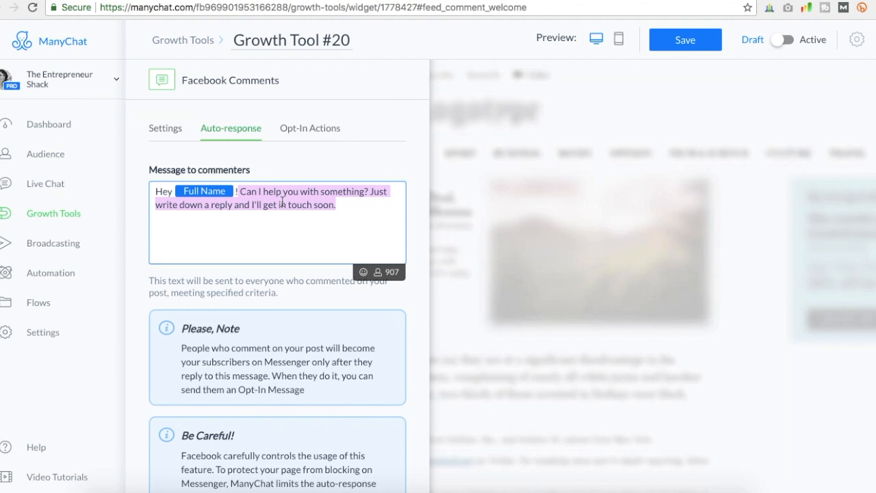
key("BackSpace")
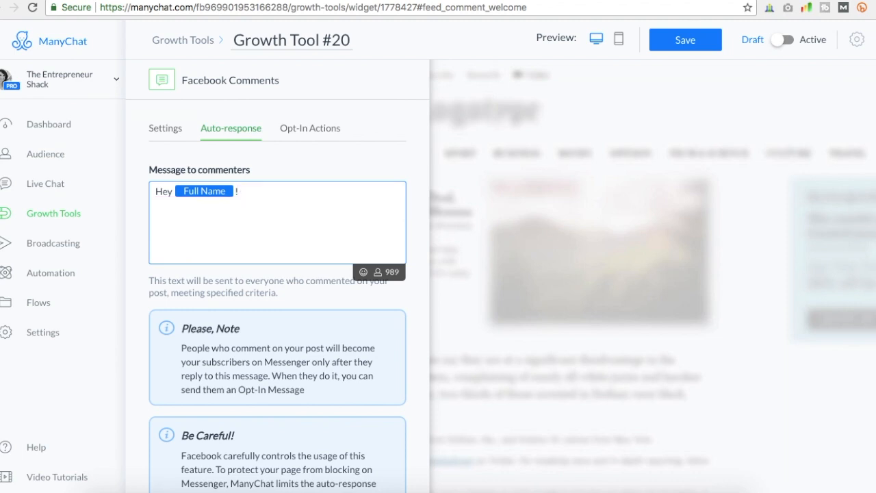
type("I saw that you ant")
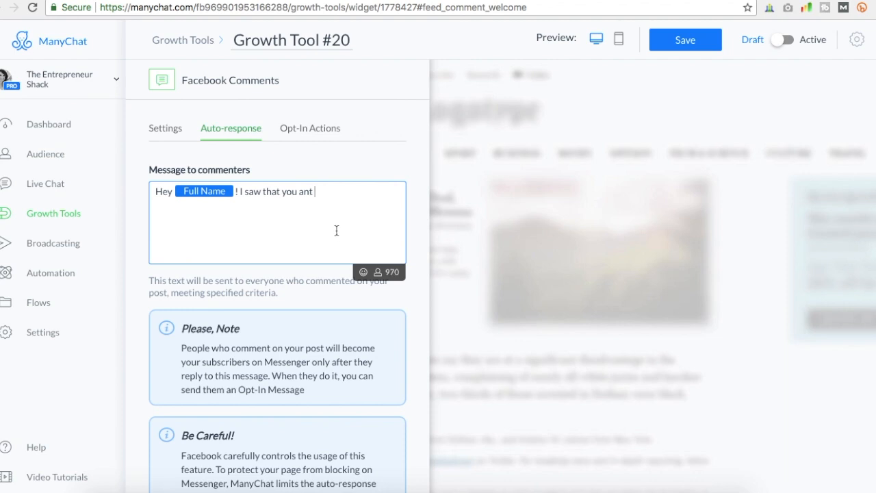
key("BackSpace")
key("BackSpace")
key("BackSpace")
scroll(336, 233, "down", 1)
type("want to kn")
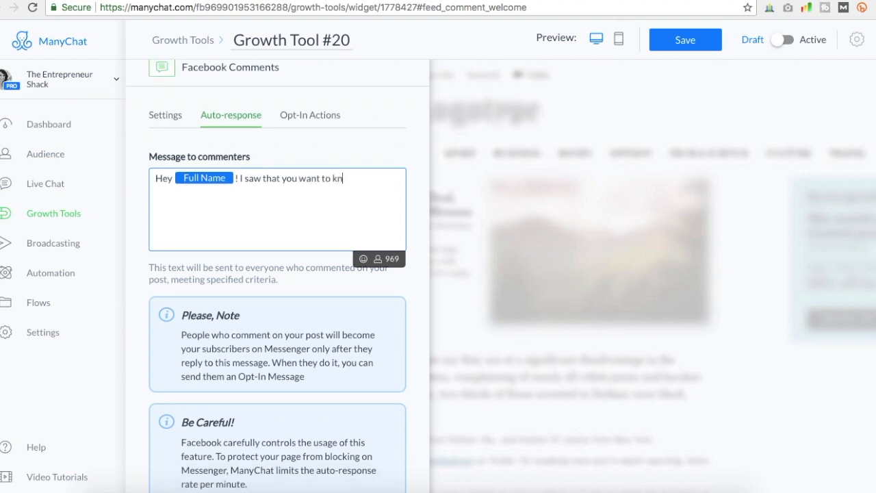
type("ow more about makin")
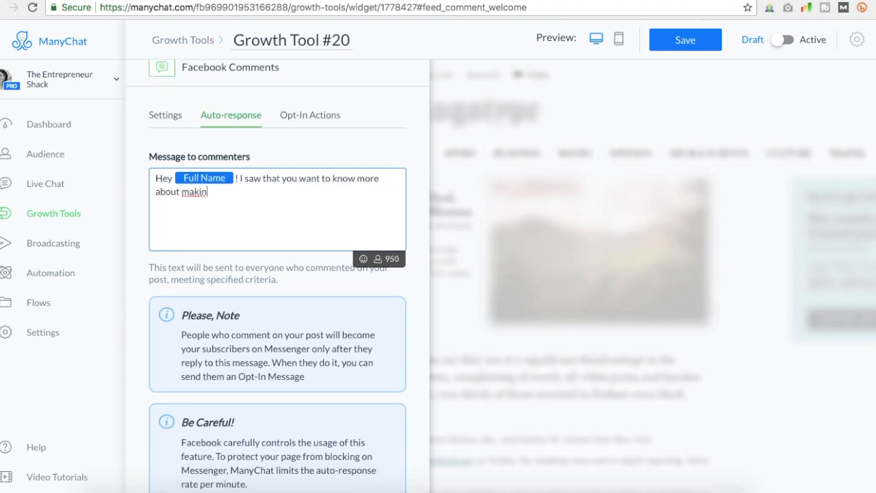
type("g sales with a facebook")
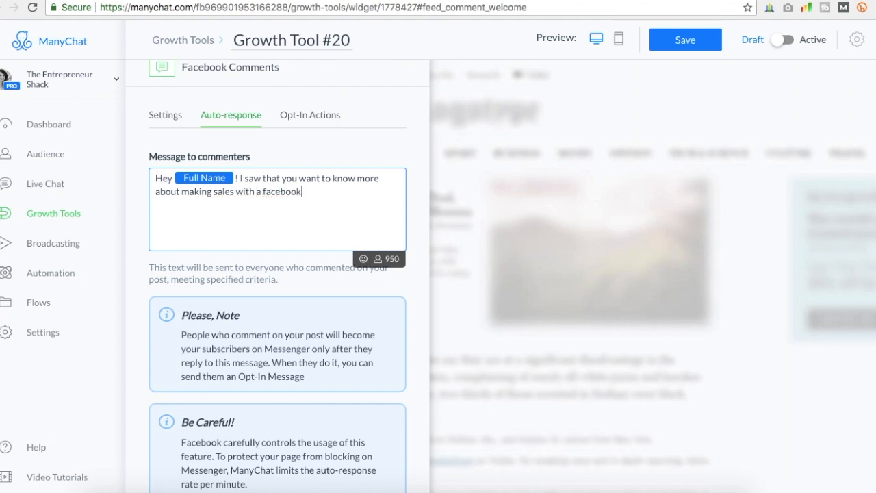
type(" messenger bot.")
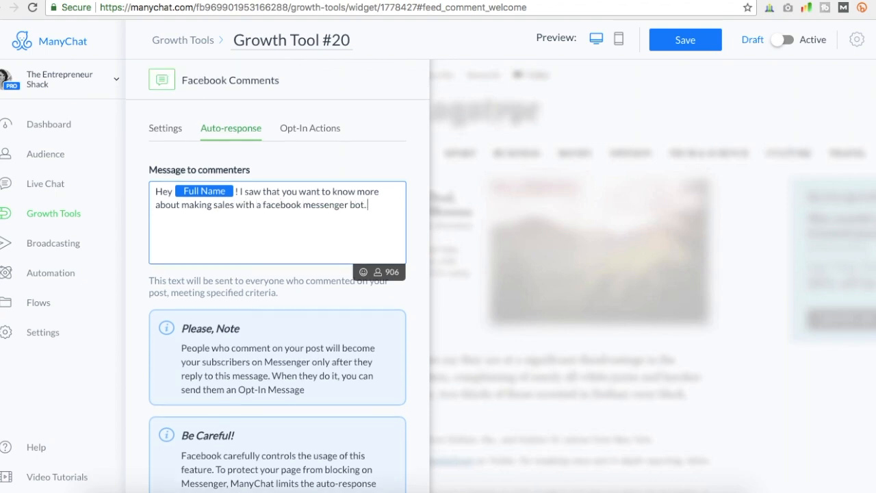
- Add the sentence 'Reply "YES" if you're still interested.' to the end of the auto-response message
type(" Reply YES")
key("BackSpace")
key("BackSpace")
key("BackSpace")
type("\"YES\" if you're still")
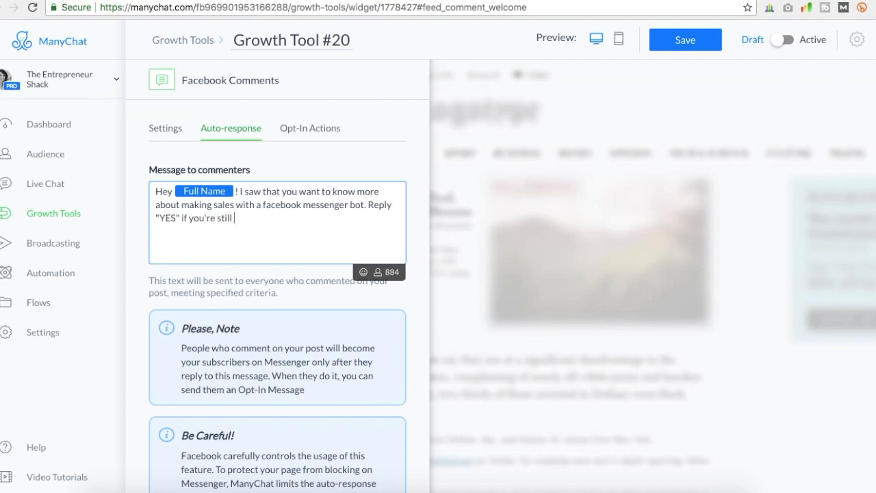
type(" interested.")
- Look over the opt-in sending options, then review the auto-response message and the notes below it
left_click(306, 131)
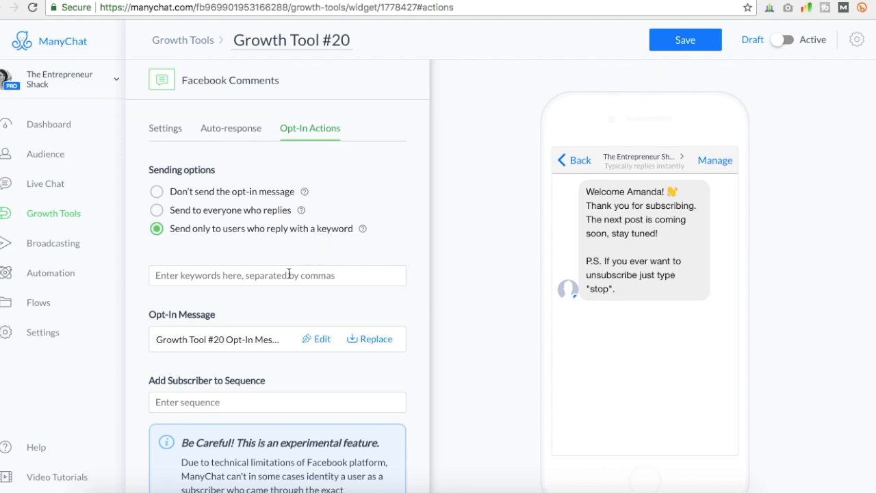
left_click(249, 131)
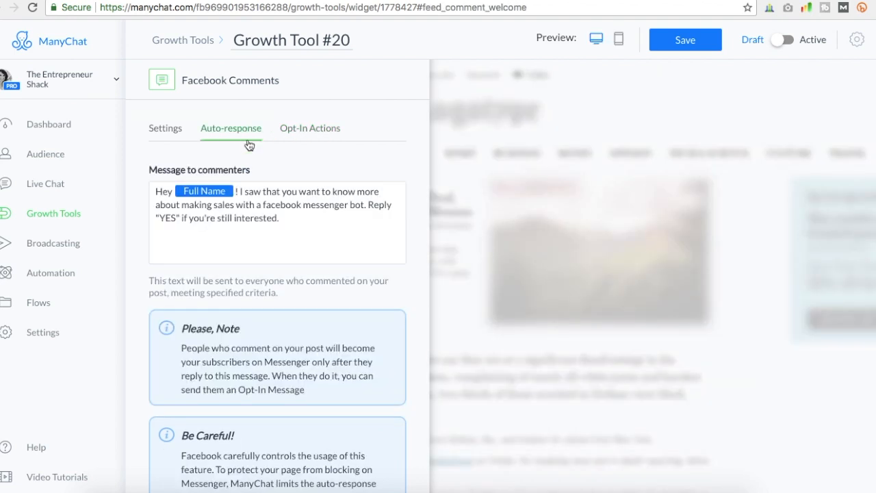
scroll(274, 283, "down", 4)
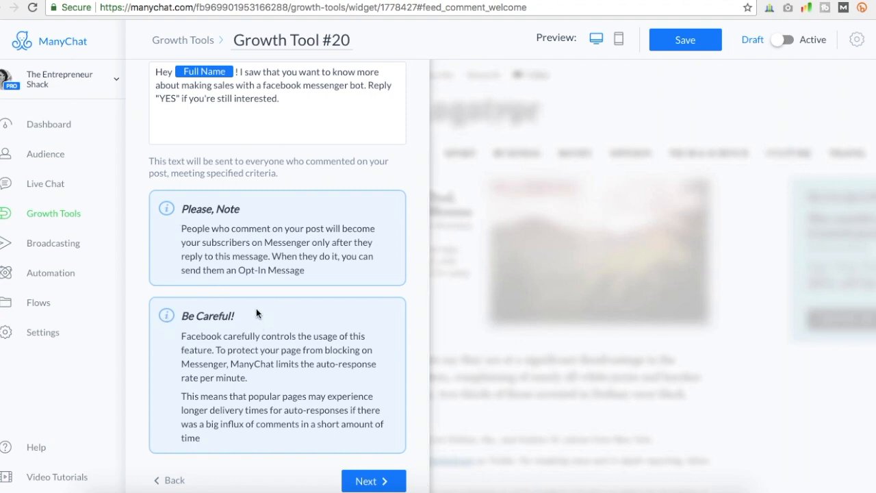
scroll(256, 310, "up", 4)
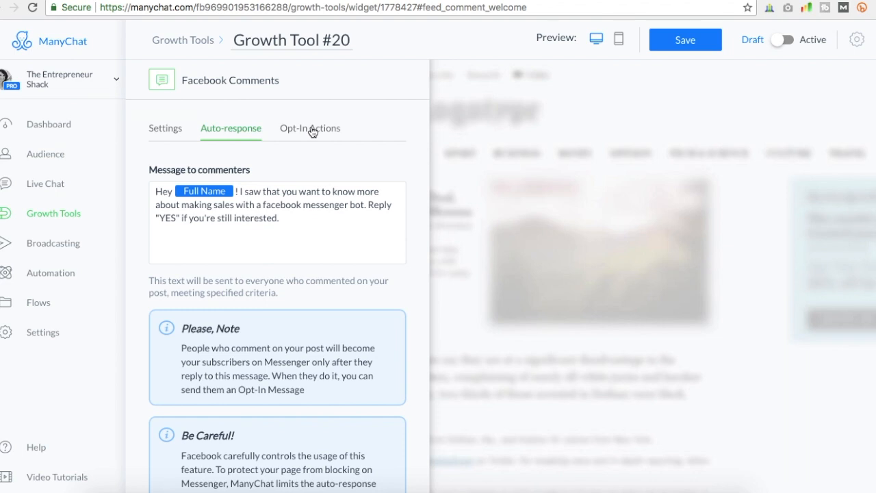
- In the opt-in actions, enter "yes" as the reply keyword required for sending the opt-in message
left_click(311, 131)
left_click(227, 132)
left_click(304, 130)
scroll(260, 226, "down", 1)
left_click(239, 254)
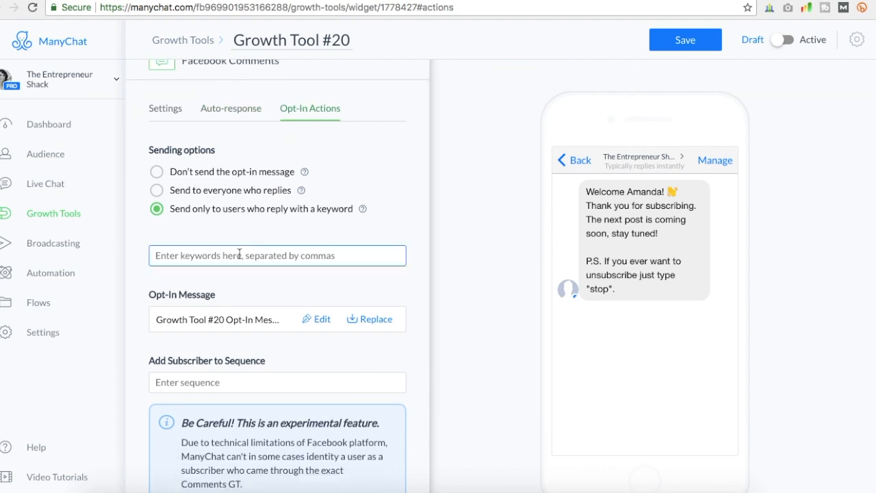
type("yes")
scroll(220, 238, "down", 1)
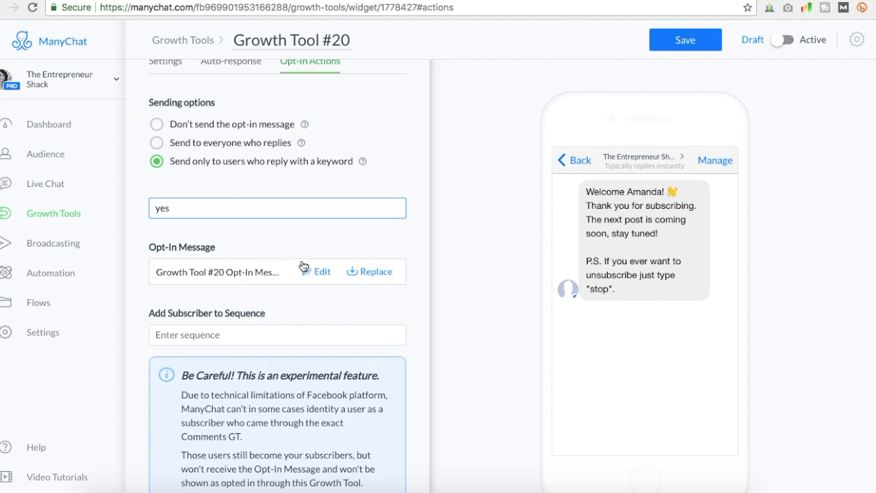
- Rename the growth tool as "Comments Opt-in" and save it
scroll(301, 274, "up", 2)
left_click(293, 41)
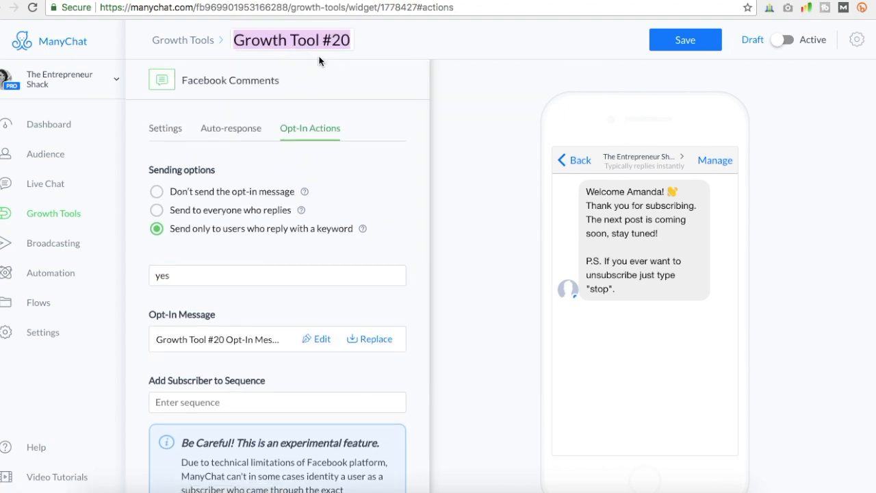
type("Comme")
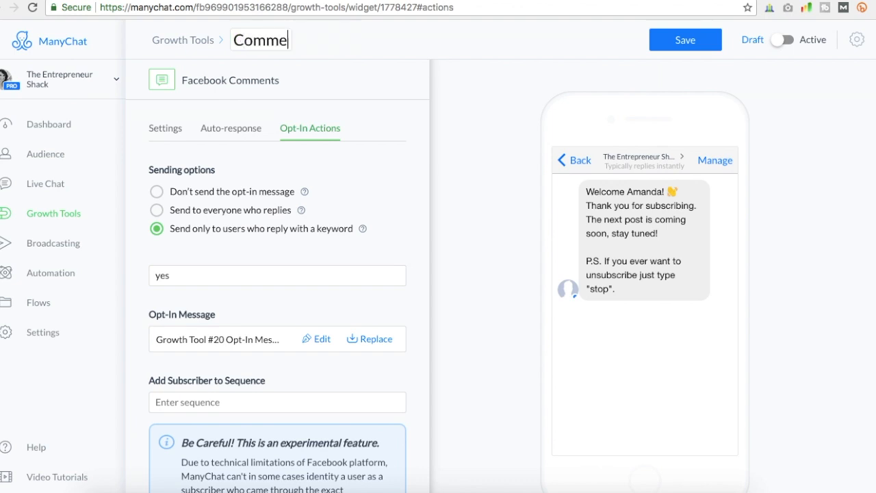
type("nts Optin")
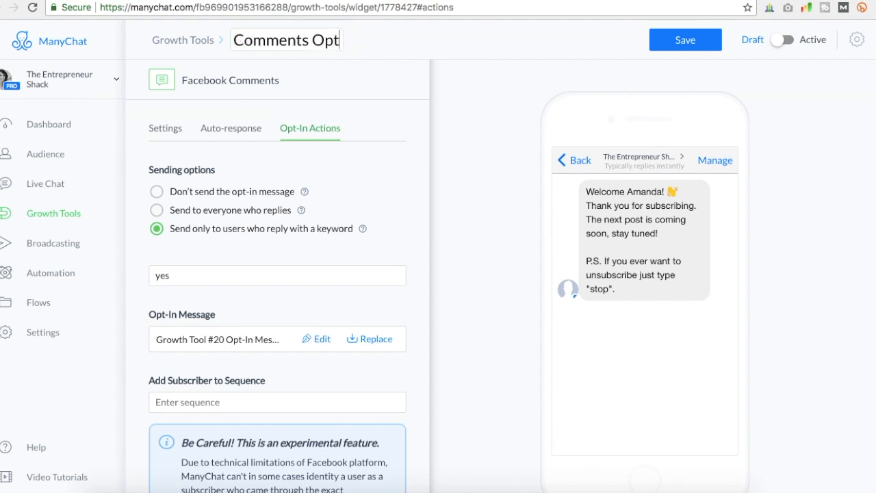
key("BackSpace")
type("-n")
key("BackSpace")
key("BackSpace")
key("BackSpace")
type("-in")
scroll(283, 293, "down", 1)
left_click(708, 38)
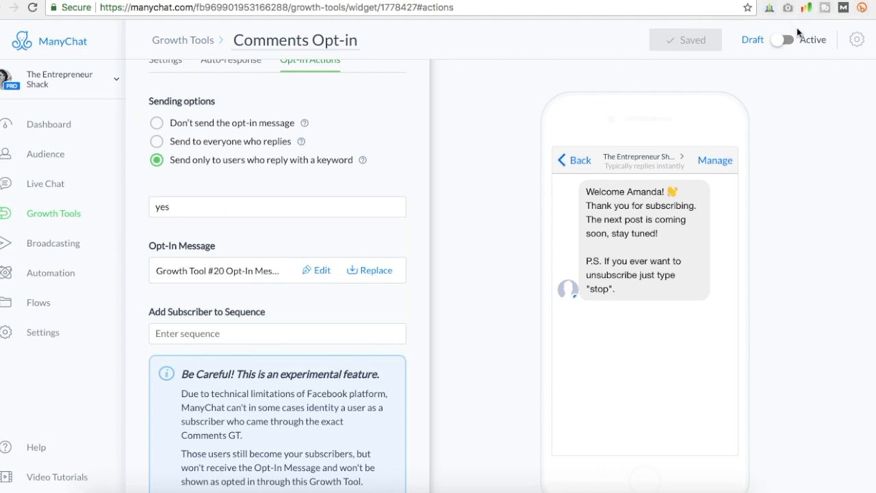
- Open the growth tool's opt-in message for editing and rename its starting step "Is interested in making sales on bot"
scroll(354, 232, "down", 1)
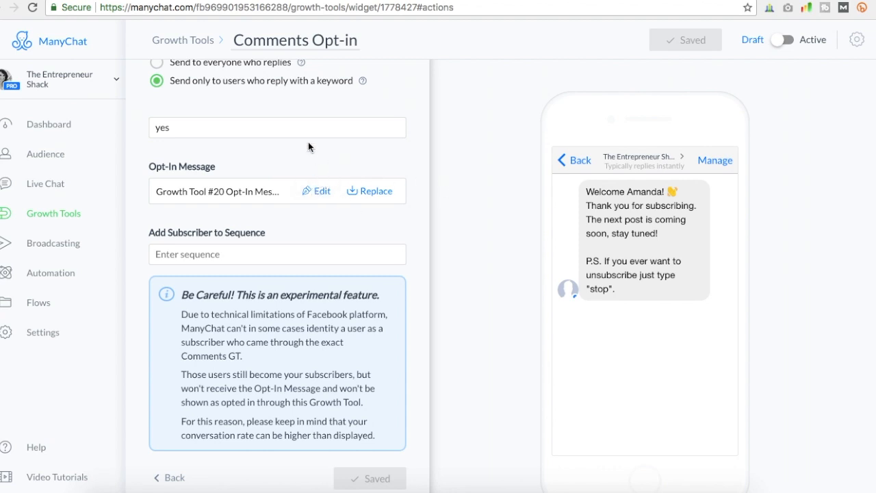
scroll(317, 182, "down", 1)
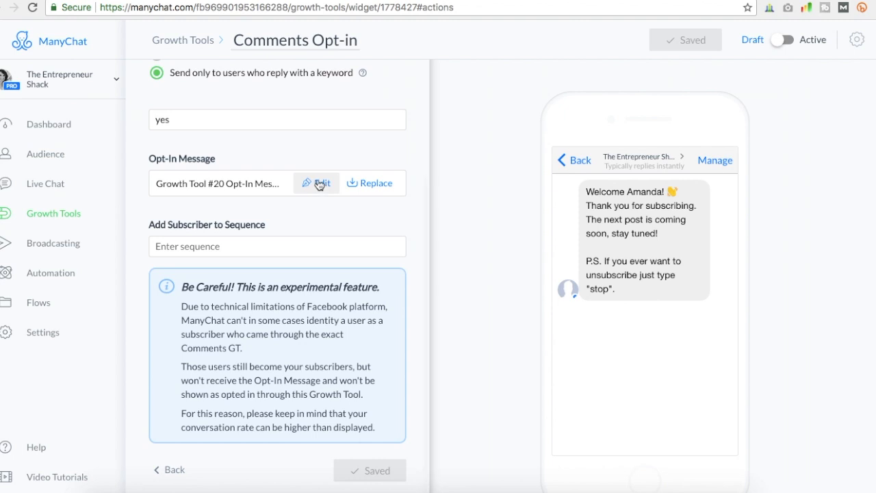
left_click(319, 183)
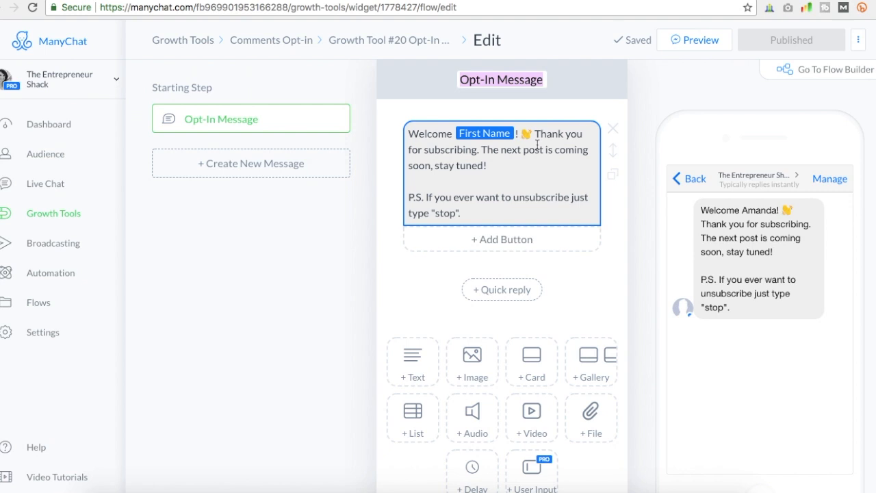
type("Is intere")
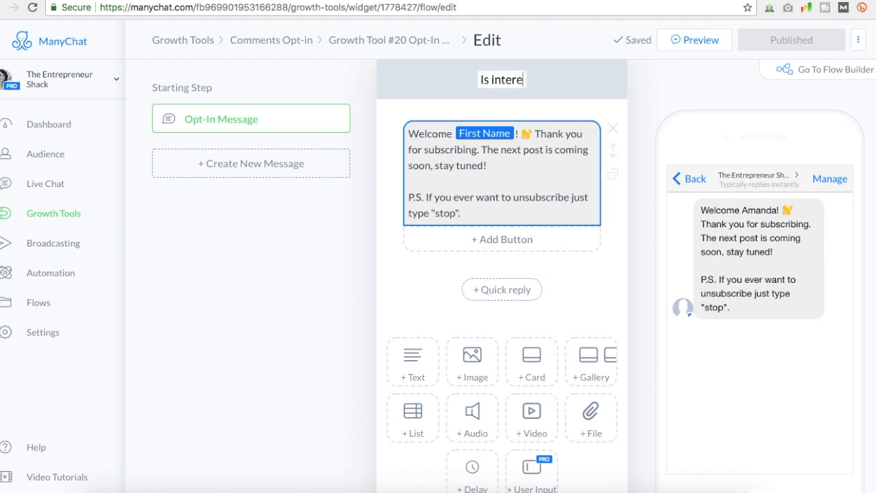
type("sted in")
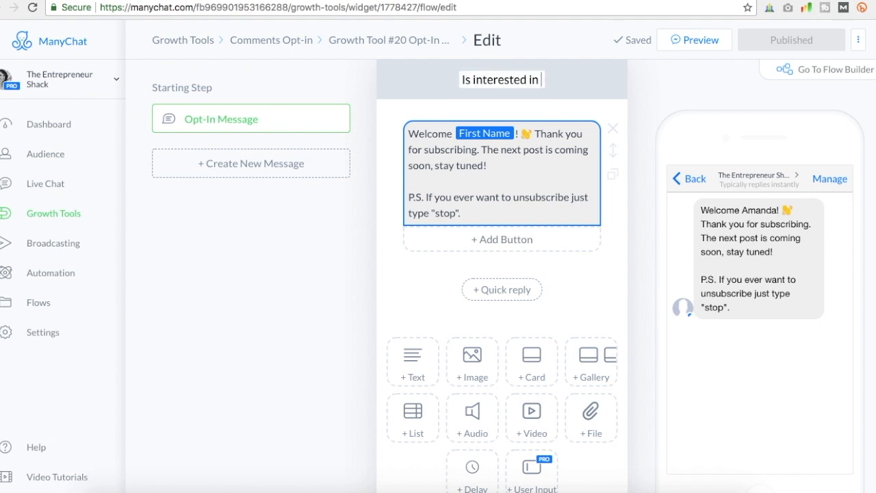
type(" making sales ")
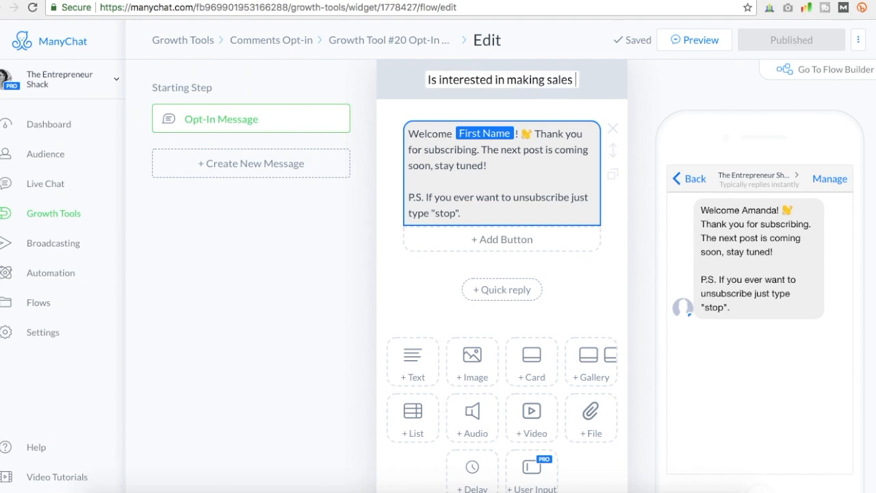
type("on bot")
key("Return")
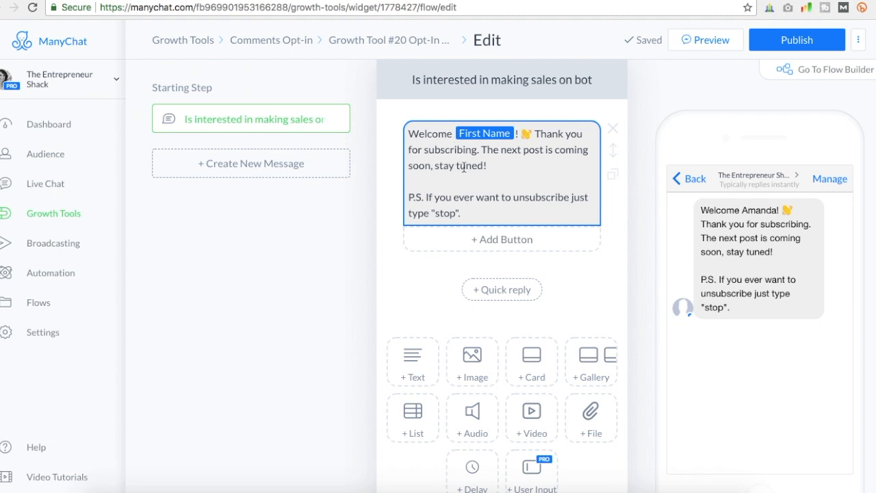
- Replace the welcome text with "Awesome, [First Name]! I have a free messenger bot checklist for you.", inserting First Name as a personalization field
left_click(470, 214)
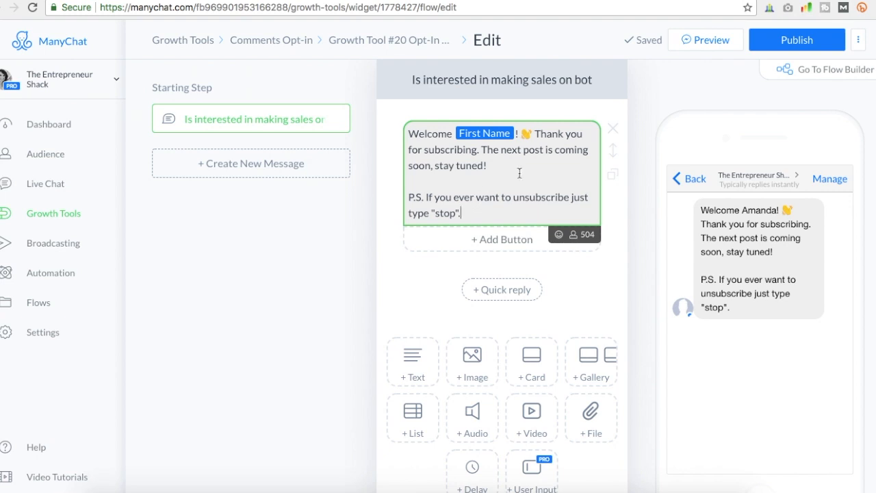
key("super+a")
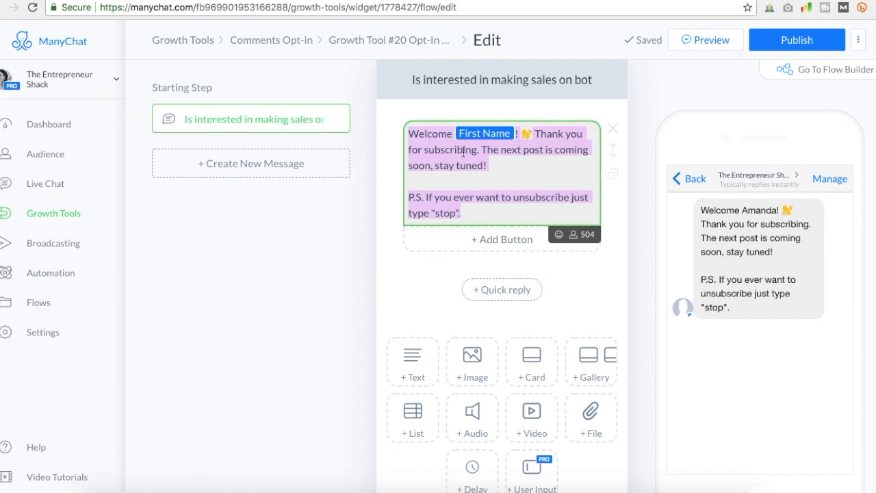
type("Awesome,")
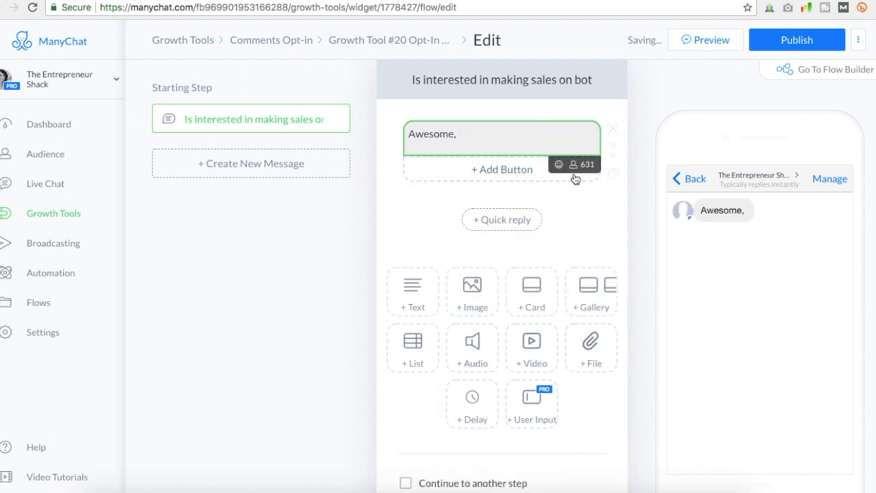
left_click(574, 164)
left_click(520, 191)
type("! I have a f")
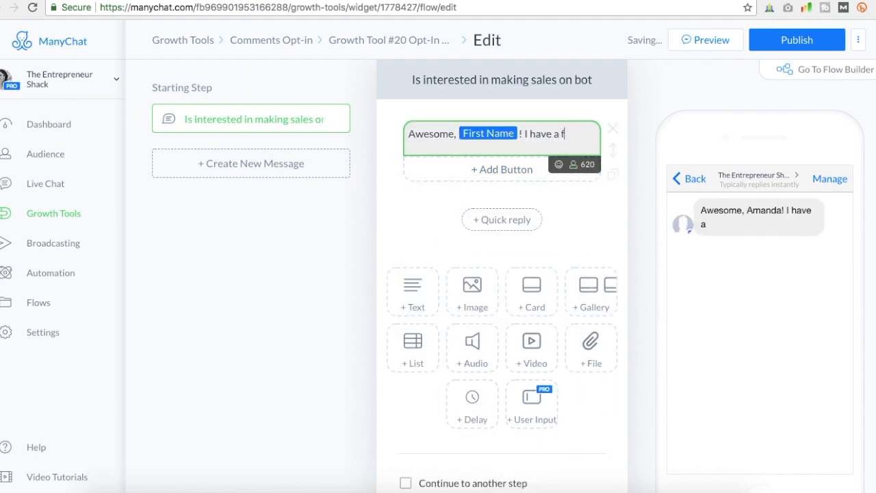
type("ree messenger bot c")
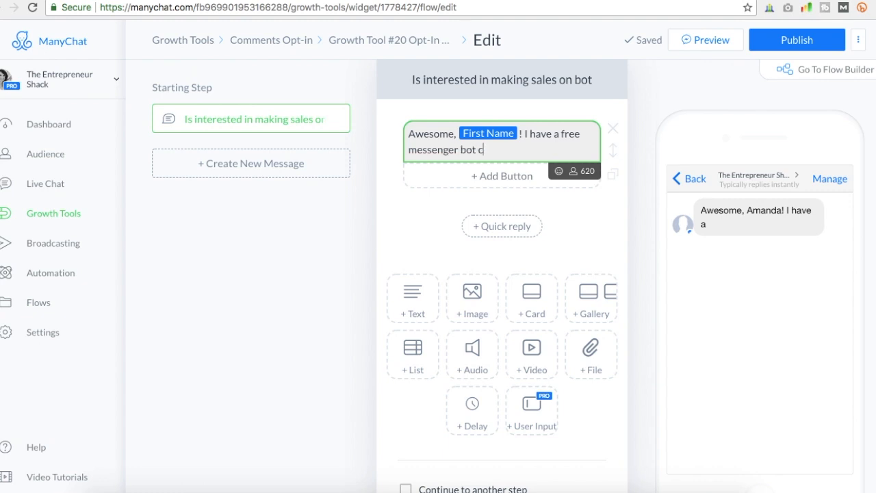
type("hecklist fro")
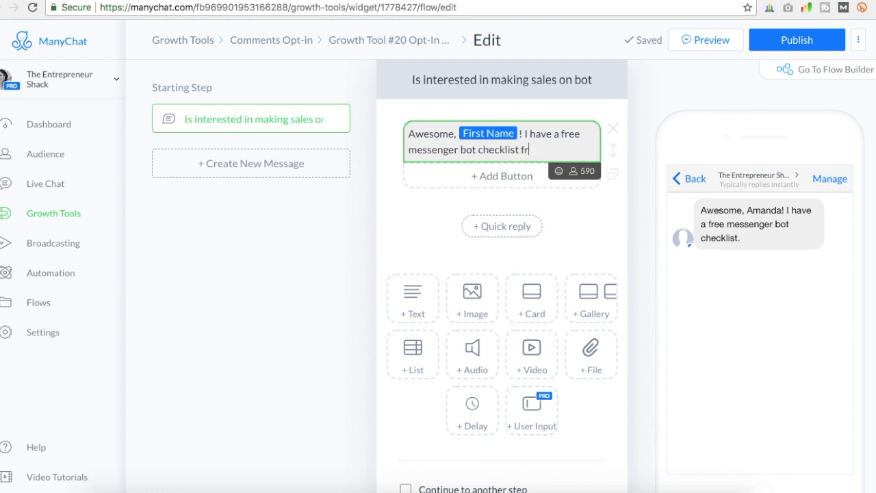
key("BackSpace")
key("BackSpace")
type("or you.")
- Add a button titled "Download Checklist" beneath the message text
left_click(508, 176)
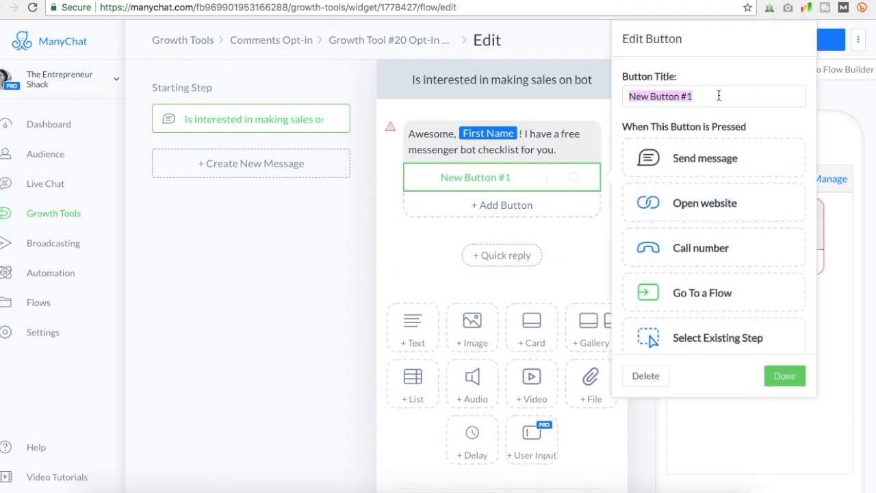
type("Download")
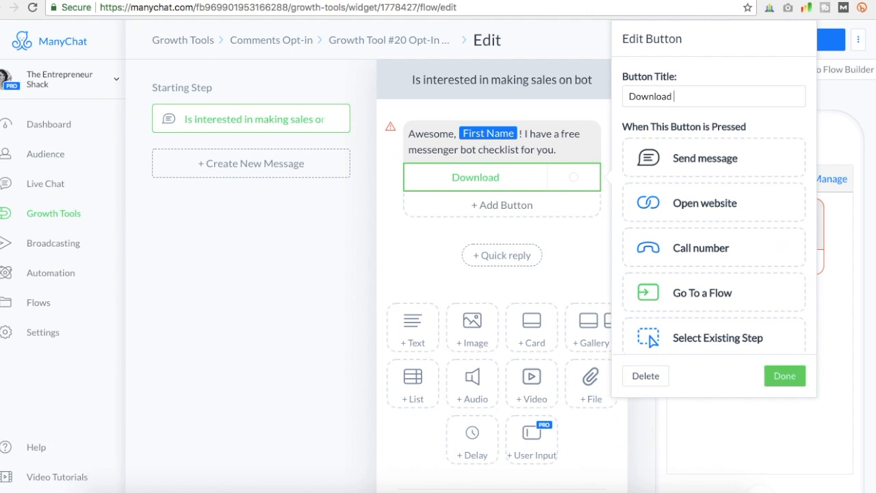
type(" Checklist")
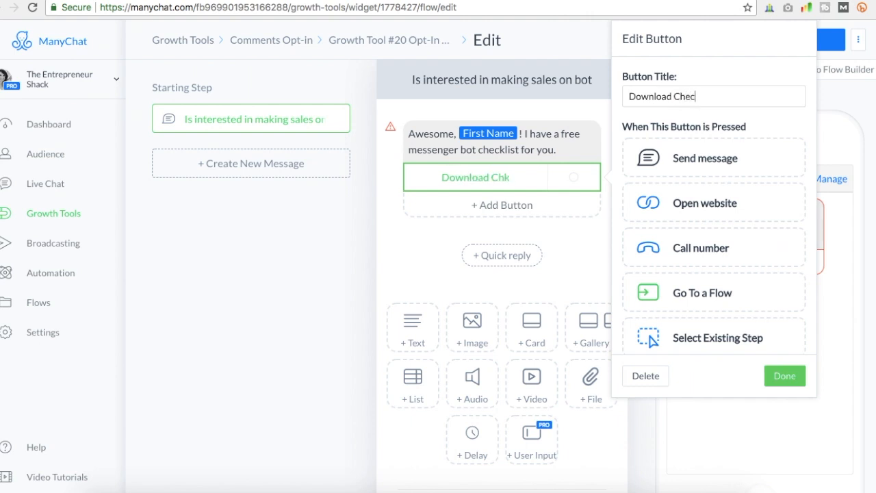
- Make the Download Checklist button open the website address checklist.url
left_click(687, 213)
left_click(650, 225)
type("chekl")
key("BackSpace")
key("BackSpace")
type("cklist.url")
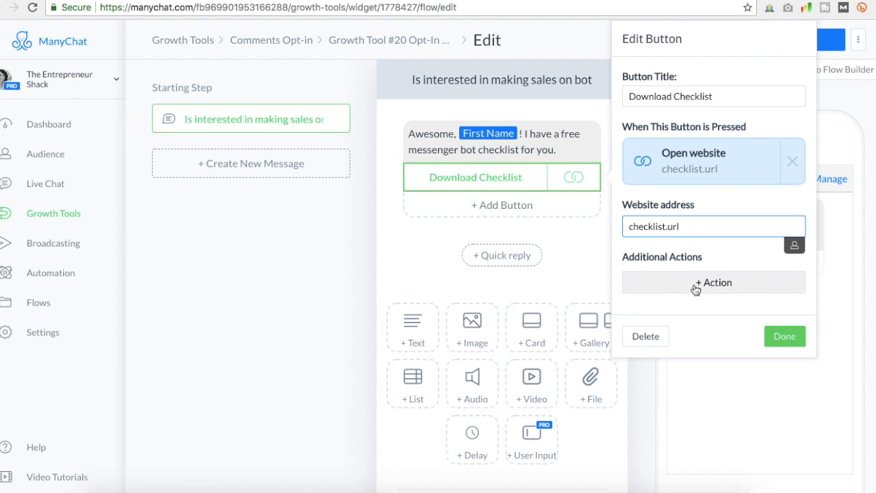
- Review the additional actions that can be attached to the Download Checklist button, without adding any
left_click(715, 285)
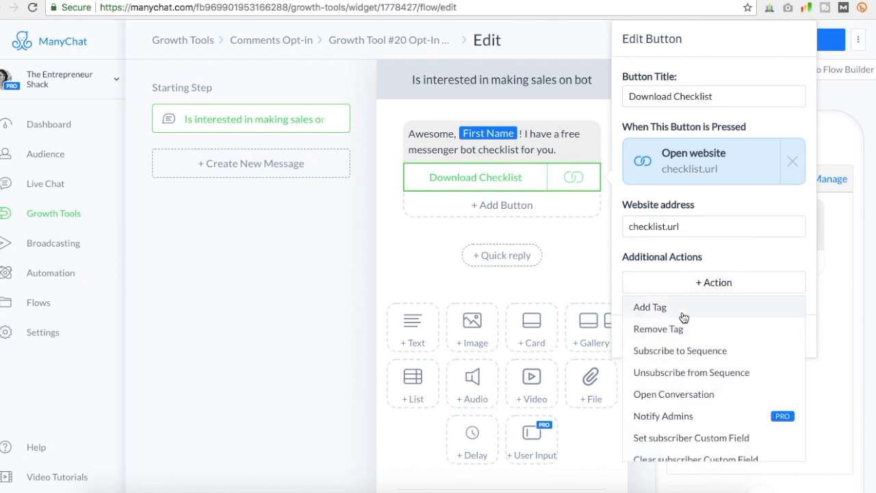
scroll(686, 338, "down", 1)
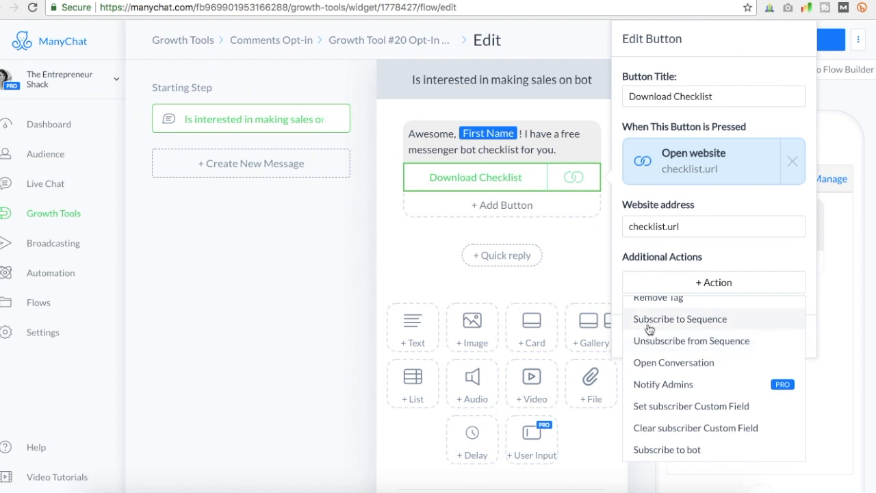
left_click(698, 290)
left_click(685, 291)
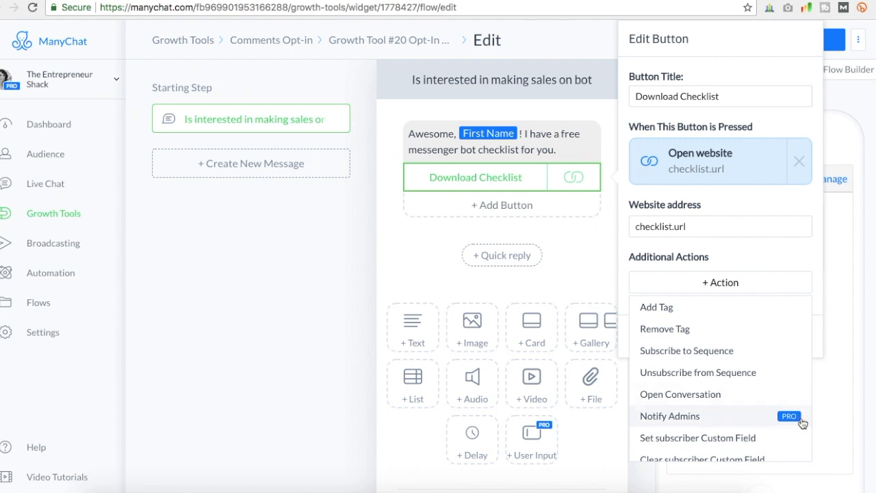
left_click(573, 256)
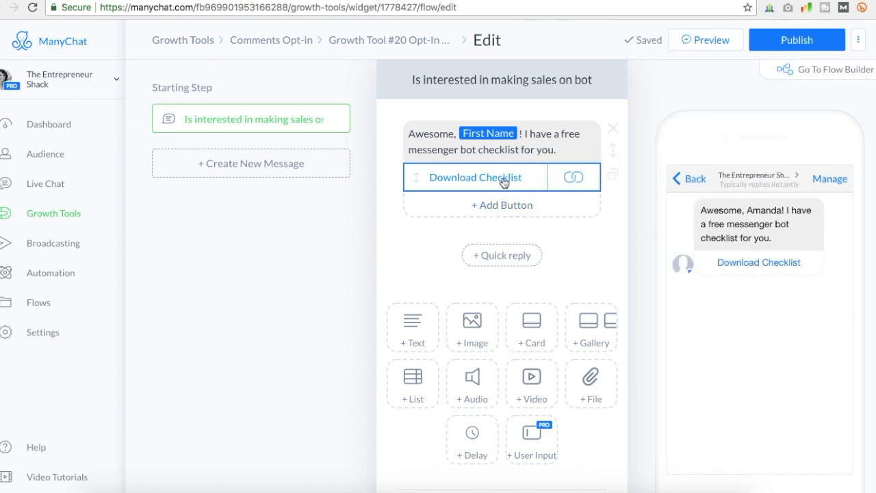
- Add a file block below the message and remove it again
left_click(593, 386)
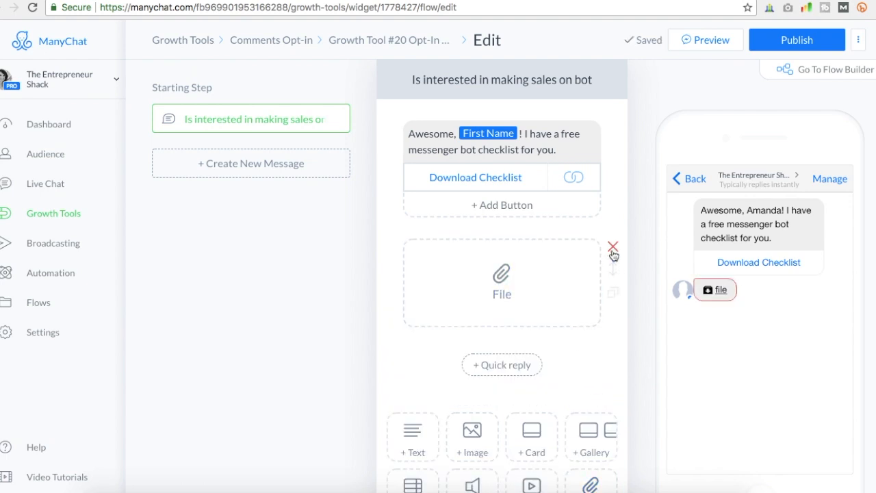
left_click(612, 252)
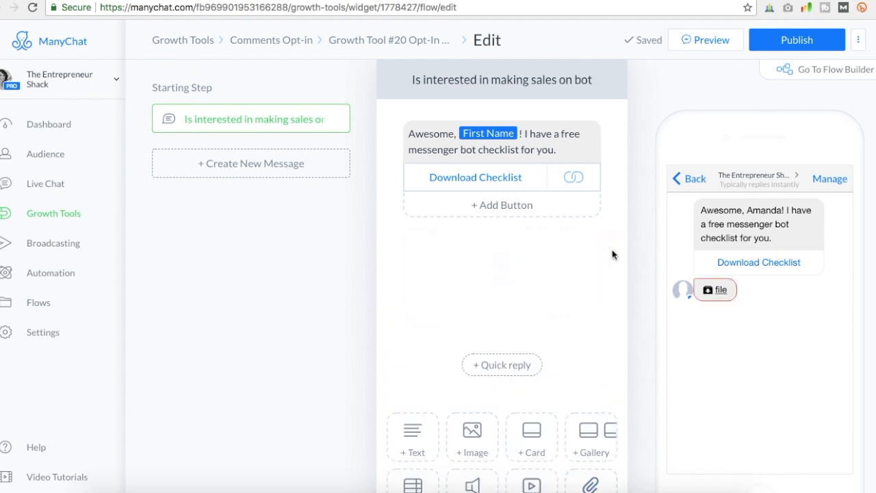
- Replace the Download Checklist button's website action with Go To a Flow and open the attached Go To step
left_click(482, 179)
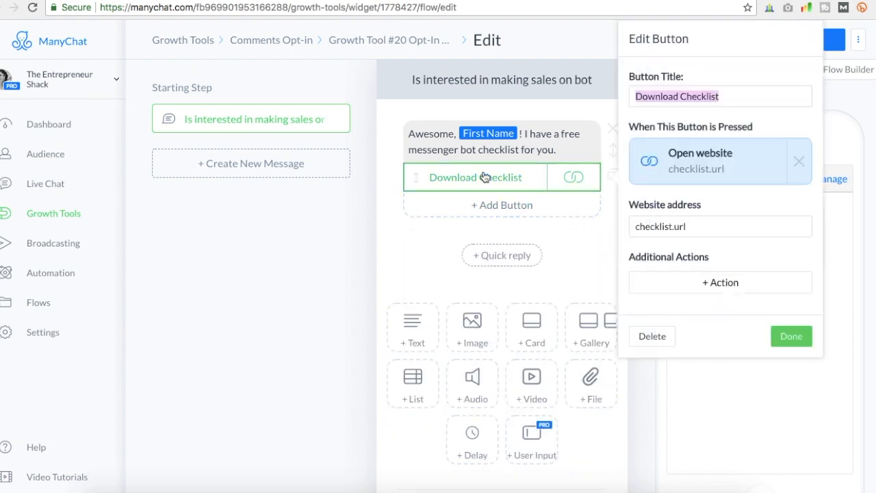
left_click(710, 170)
left_click(798, 165)
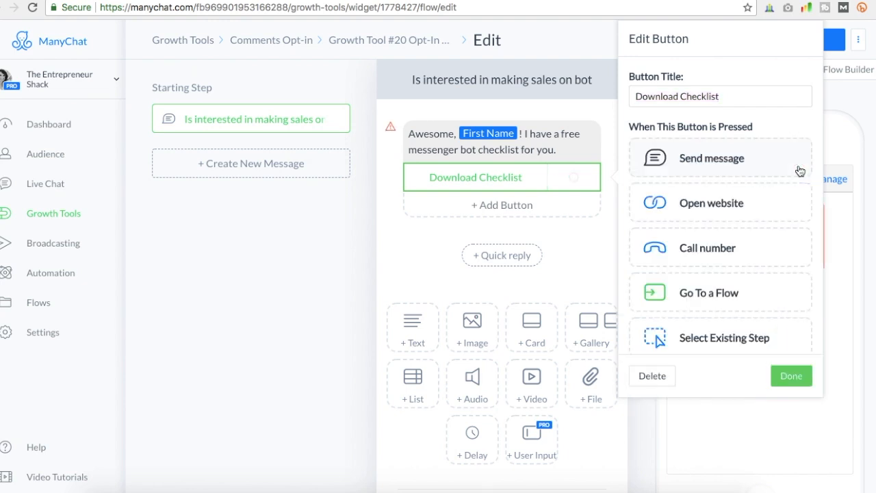
left_click(695, 302)
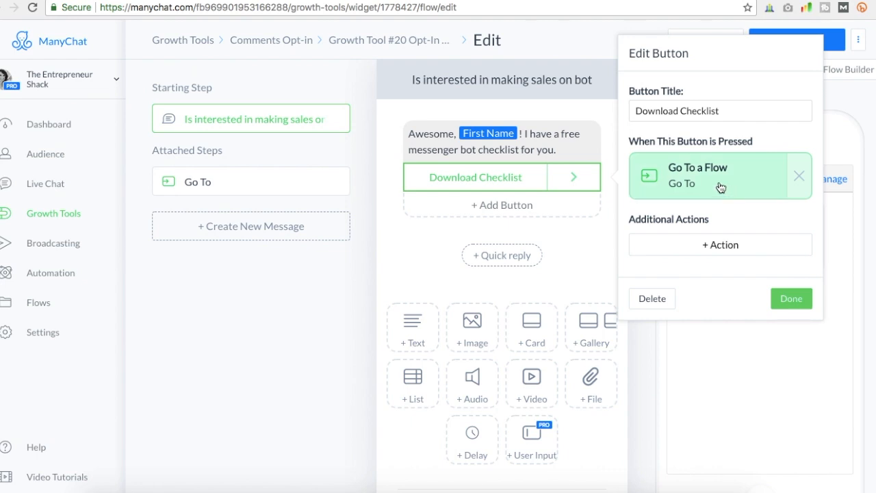
left_click(674, 184)
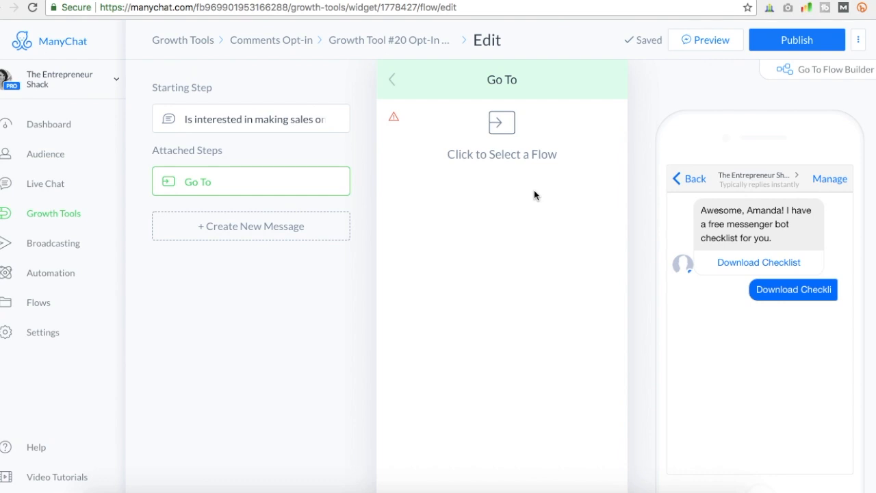
- Switch to the Flows library, bring up the new-flow dialog and cancel it
left_click(44, 276)
scroll(62, 369, "down", 1)
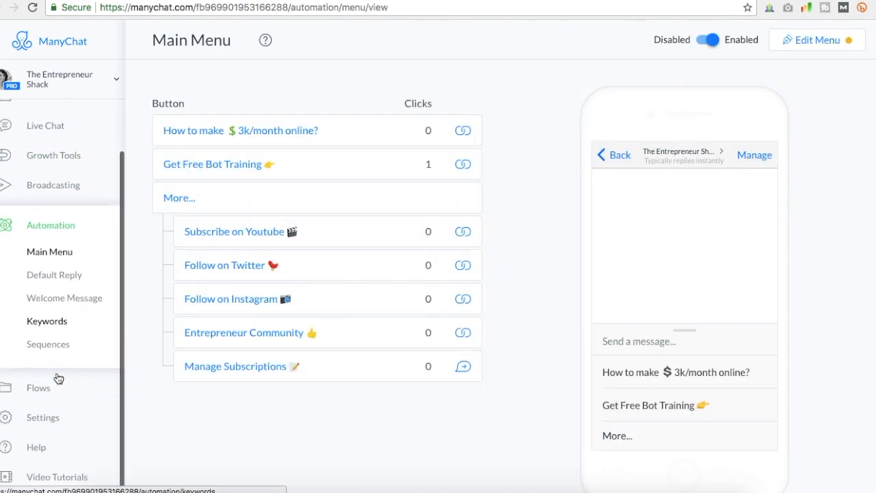
left_click(37, 396)
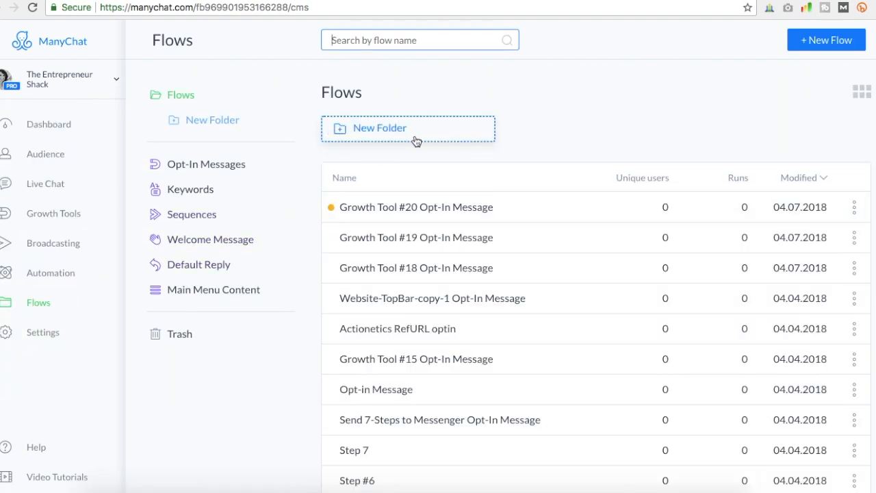
left_click(828, 43)
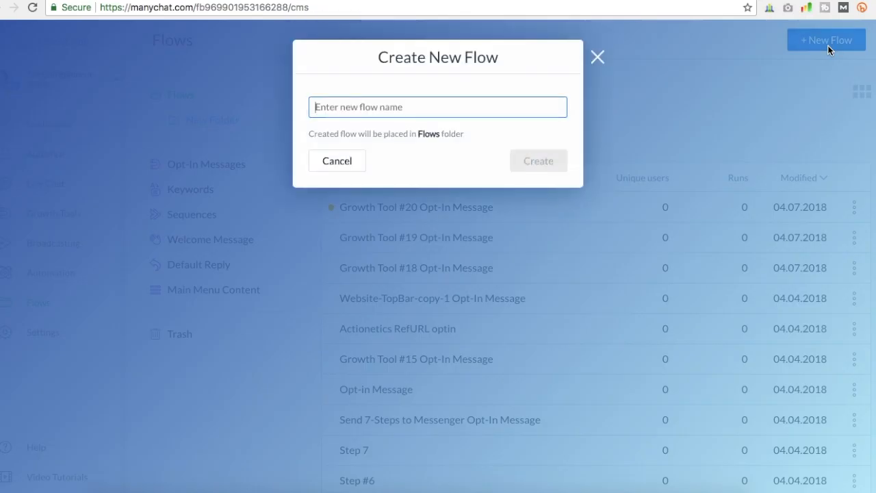
key("Escape")
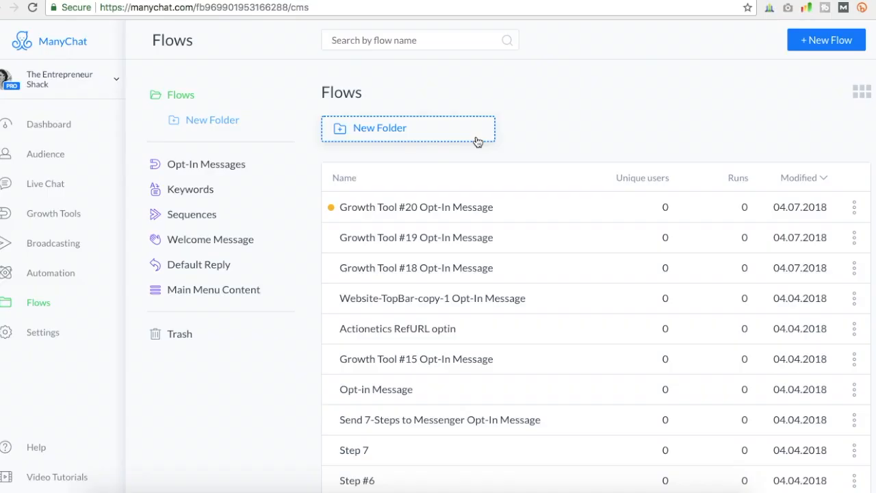
- Look through the existing flows and open the 7 Step Affiliate Training flow
scroll(490, 146, "down", 1)
scroll(490, 146, "down", 2)
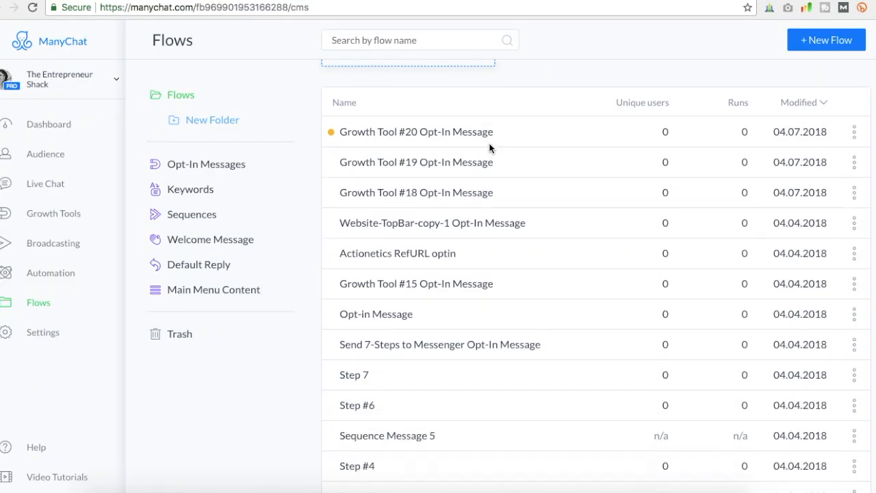
scroll(437, 231, "down", 4)
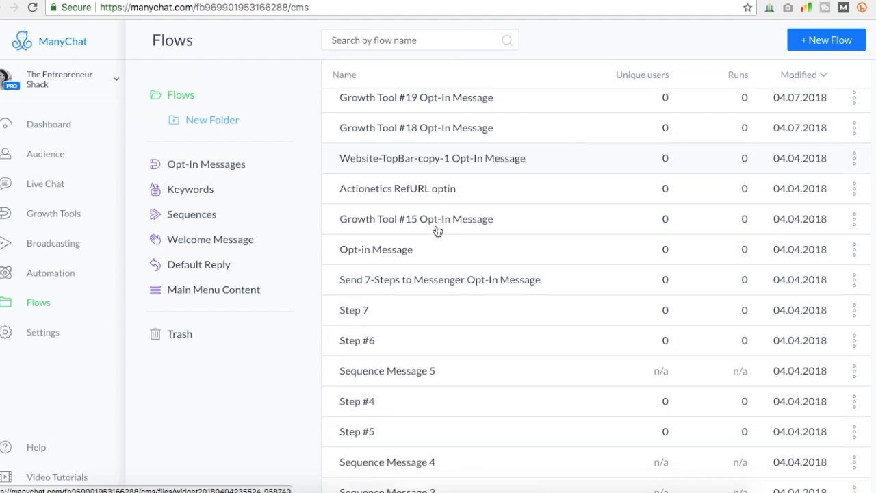
scroll(437, 231, "down", 5)
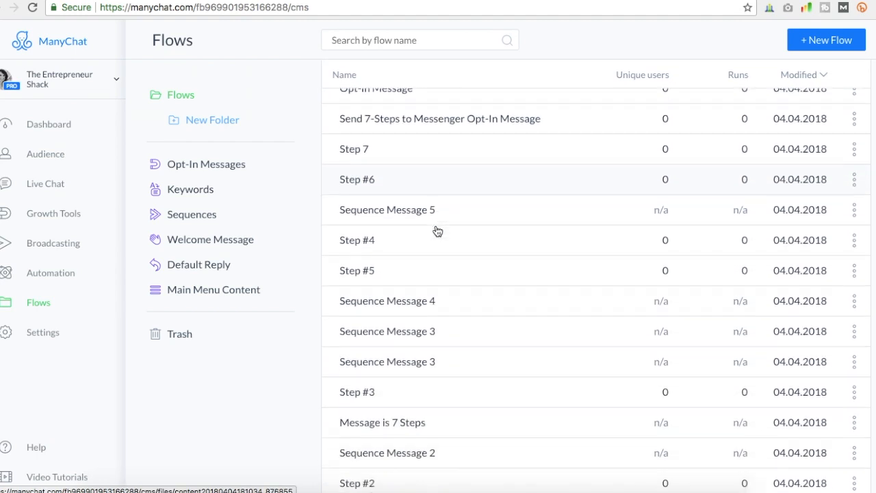
scroll(437, 231, "down", 3)
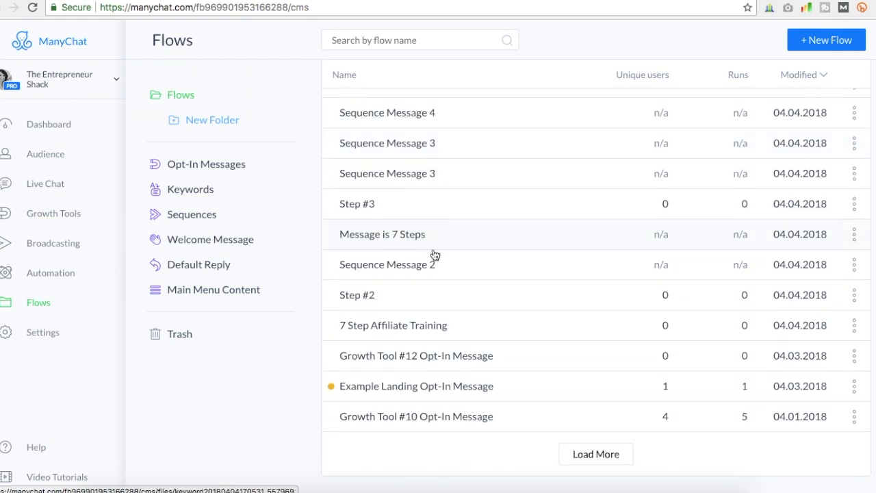
left_click(359, 334)
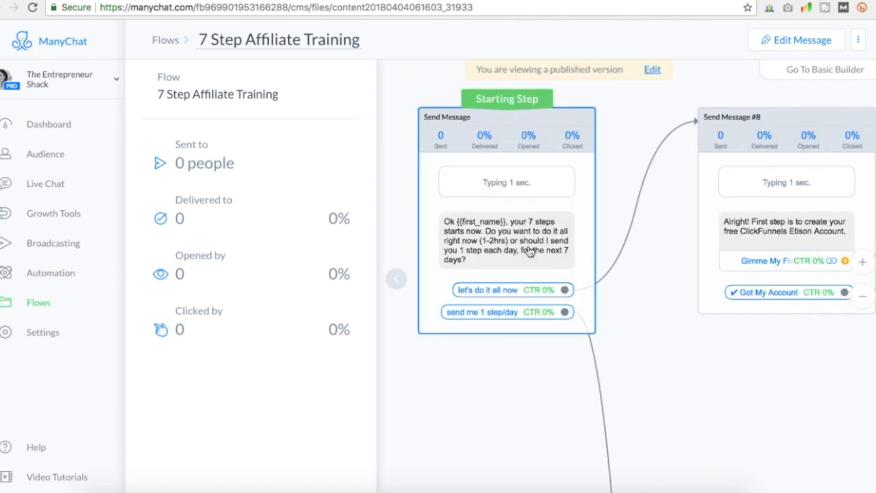
- Examine the 7 Step Affiliate Training flow's connected messages and follow the "send me 1 step/day" branch to its Subscribe to Sequence action
scroll(529, 252, "up", 3)
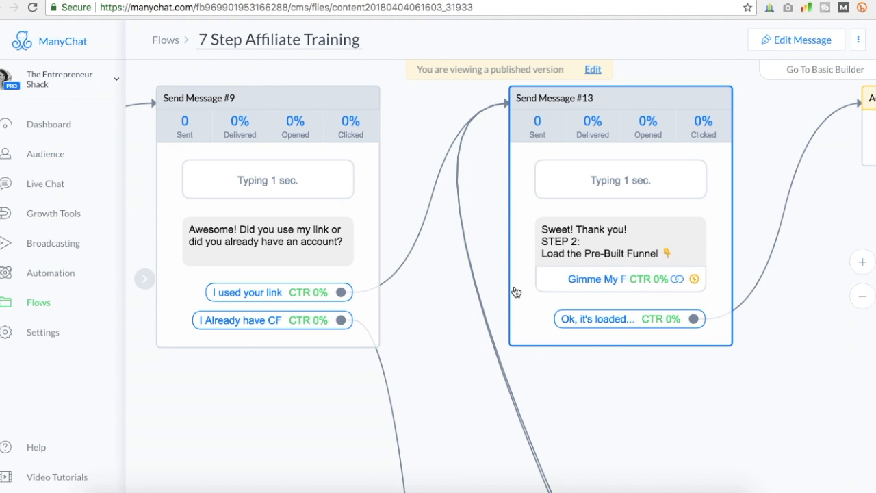
scroll(622, 383, "right", 3)
left_click(395, 333)
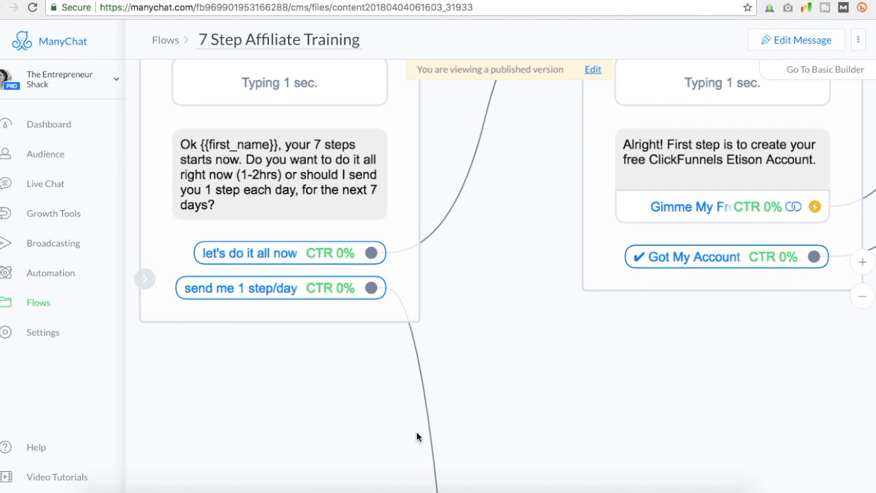
left_click_drag(417, 433, 352, 205)
scroll(352, 205, "down", 5)
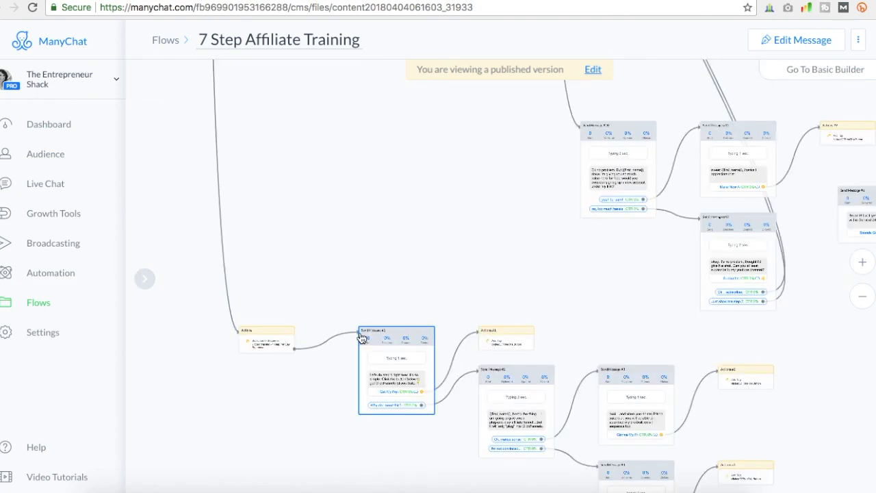
scroll(362, 337, "up", 4)
right_click(359, 332)
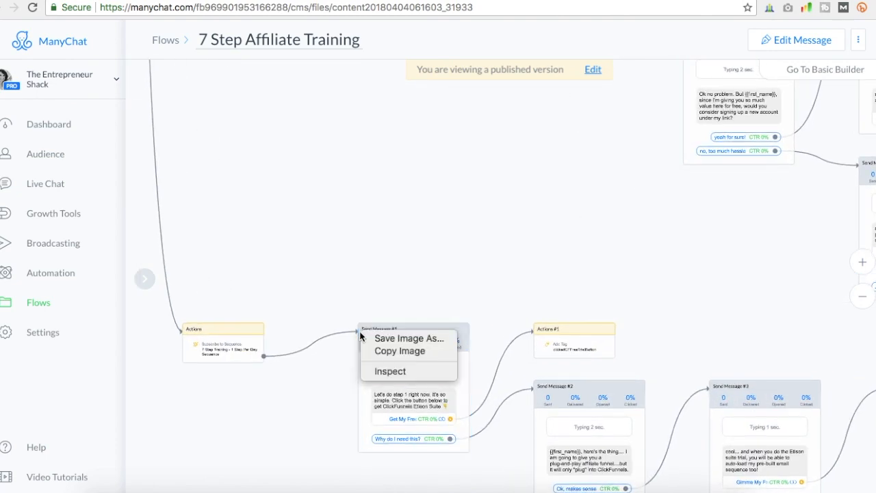
scroll(236, 401, "up", 6)
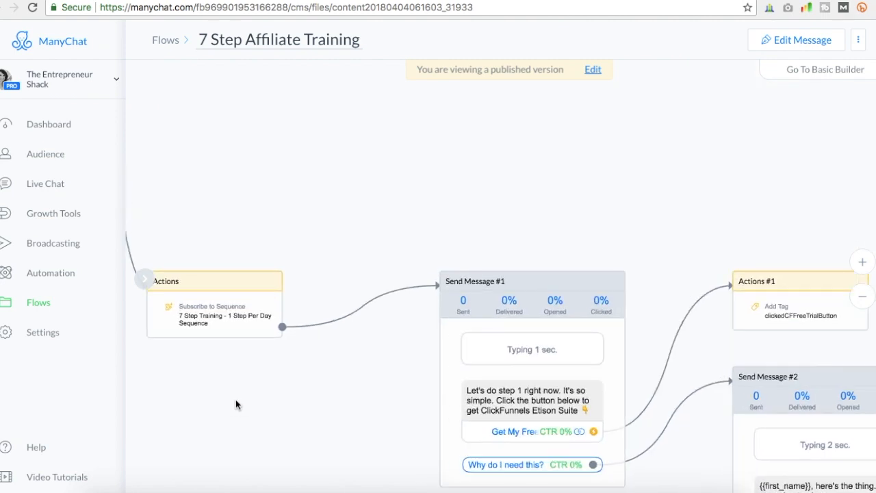
scroll(236, 404, "up", 3)
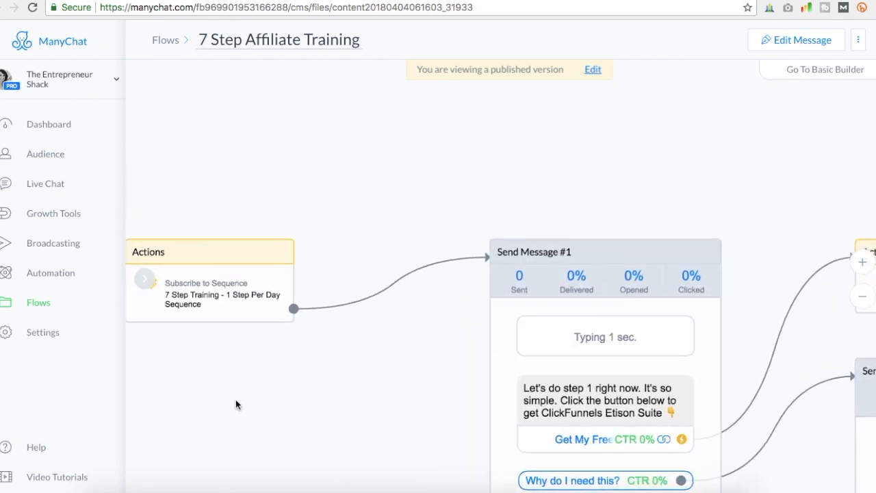
- Examine the messages following the Subscribe to Sequence action, the whole flow layout, and the opening message's "let's do it all now" and "send me 1 step/day" choices
left_click_drag(265, 324, 358, 293)
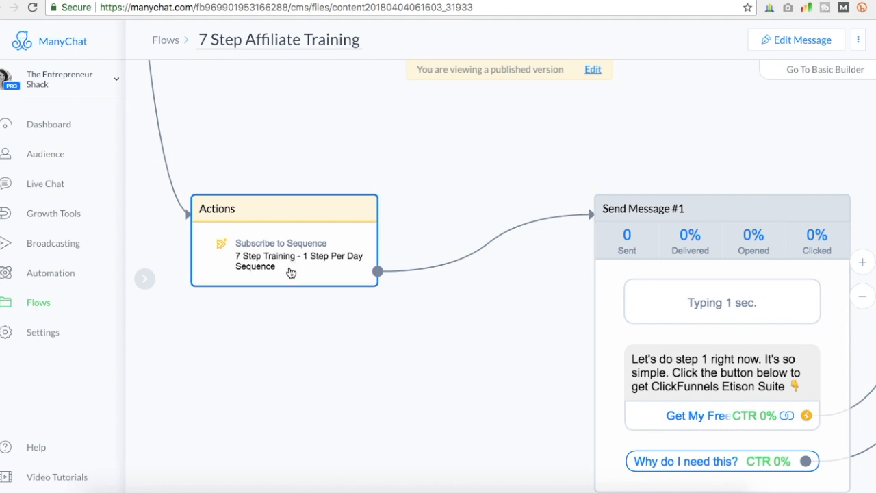
left_click(369, 274)
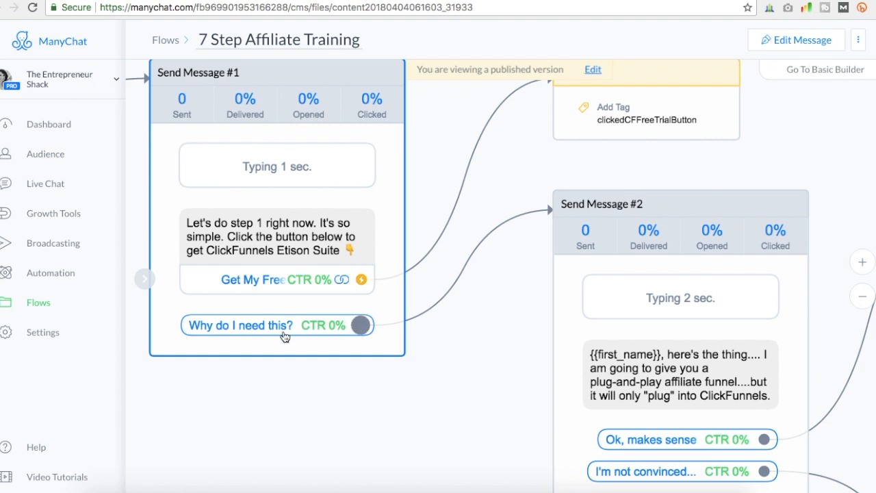
left_click_drag(465, 357, 390, 325)
scroll(385, 322, "down", 5)
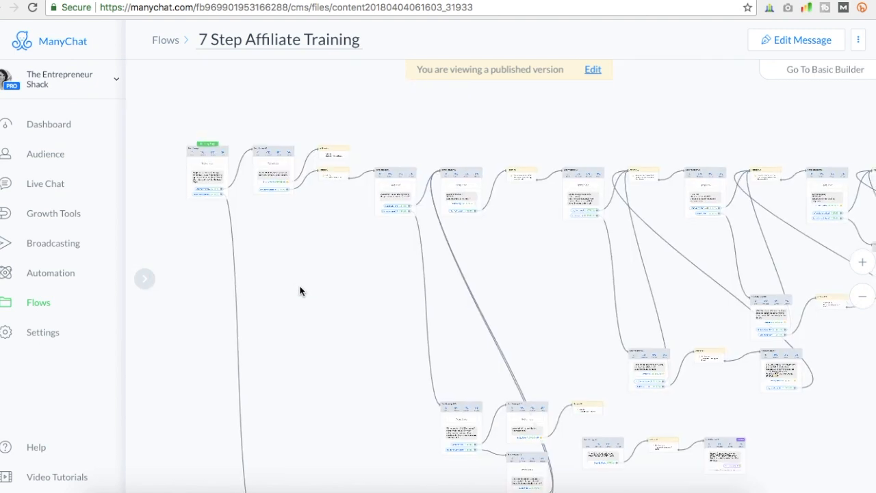
left_click_drag(299, 291, 265, 243)
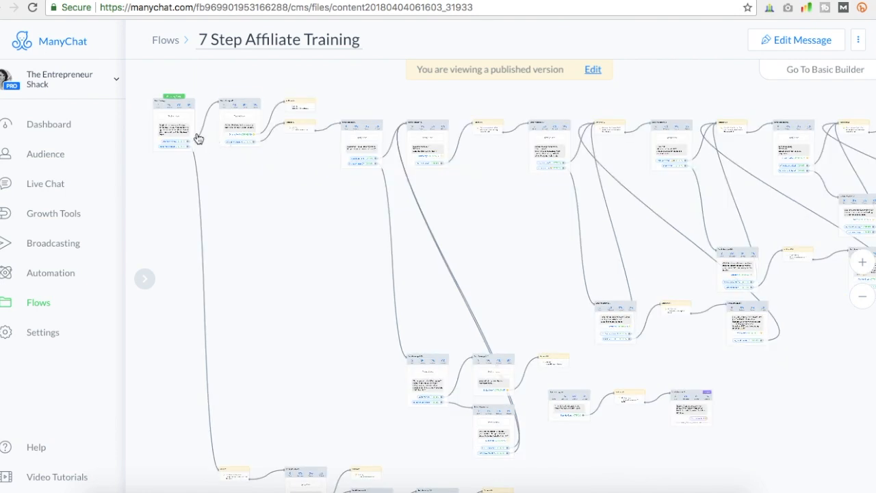
left_click(179, 151)
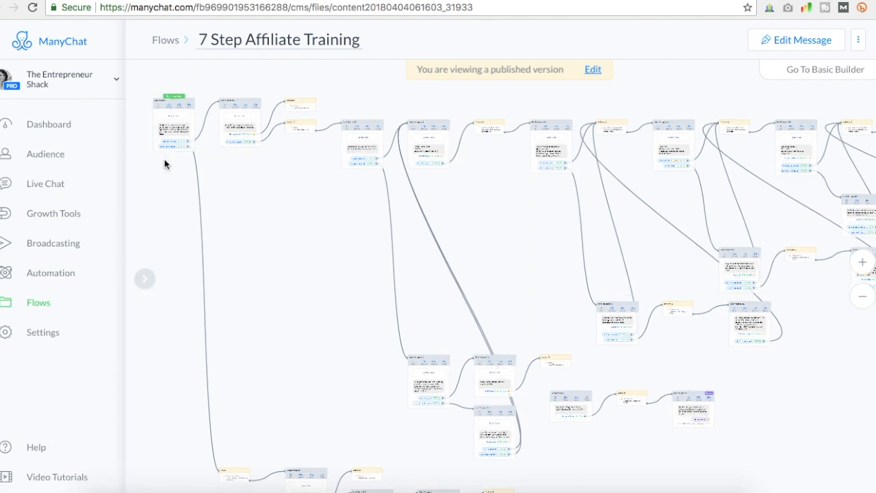
scroll(219, 156, "up", 5)
left_click_drag(233, 168, 442, 268)
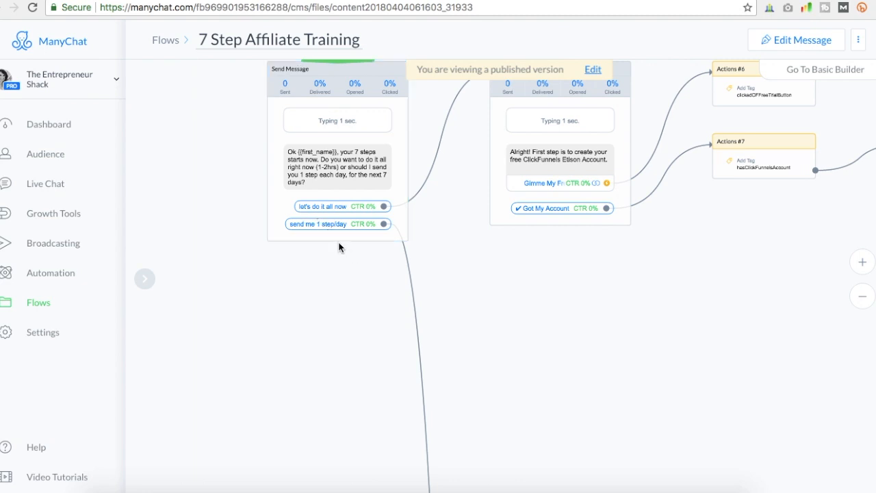
scroll(340, 248, "up", 5)
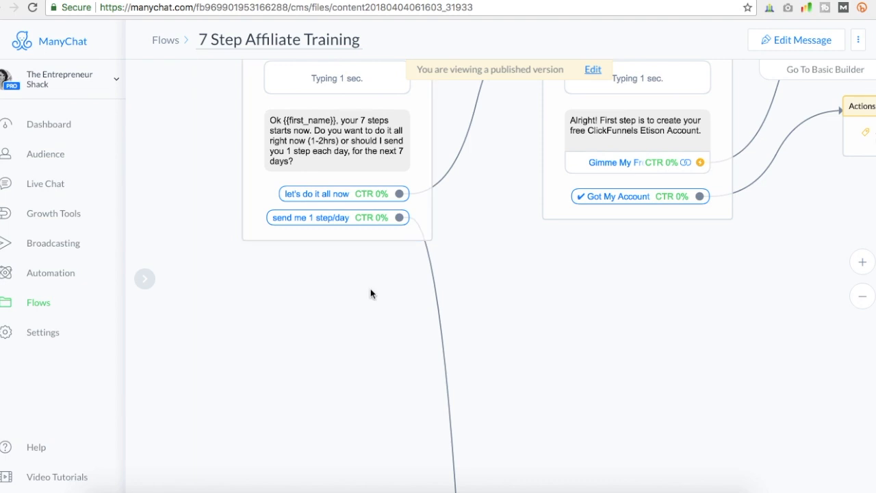
scroll(371, 289, "down", 10)
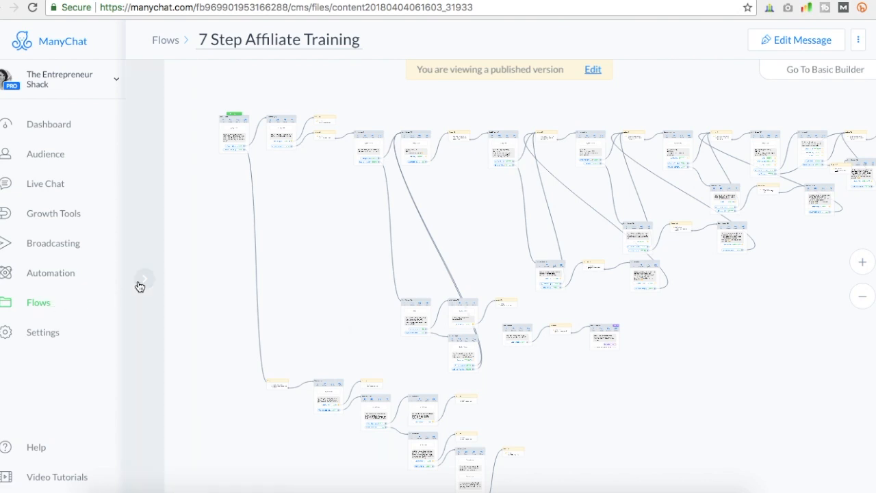
- Leave the flow, reopen the Comments Opt-in growth tool and bring up its Opt-In Actions settings
left_click(165, 41)
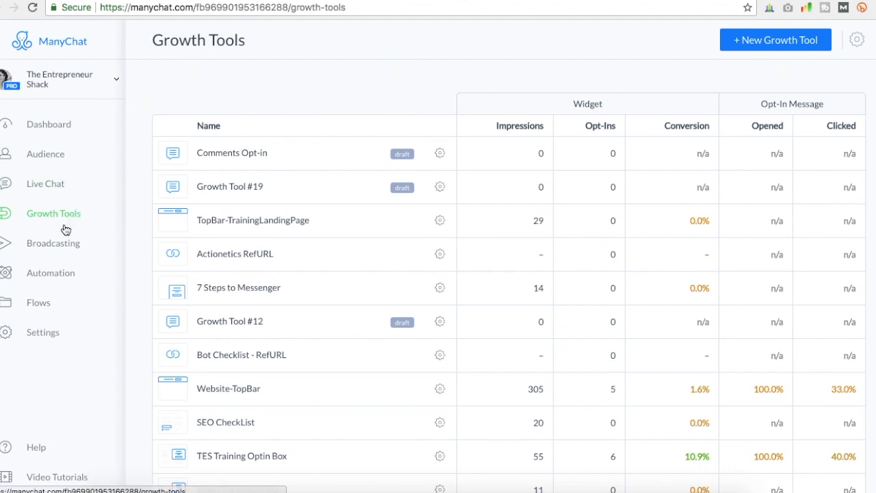
left_click(41, 281)
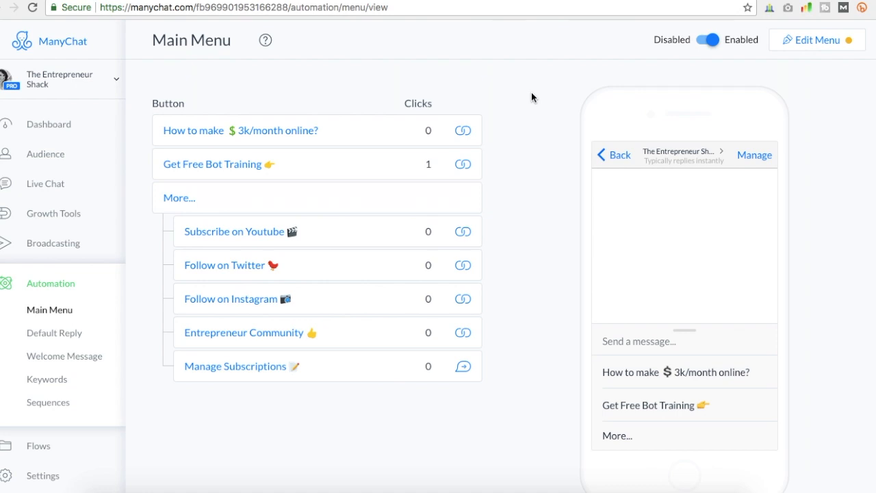
left_click(55, 213)
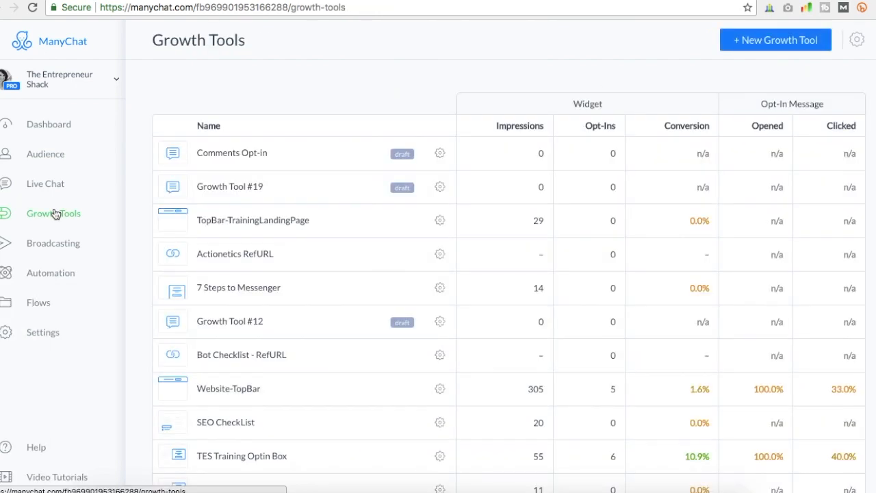
left_click(308, 162)
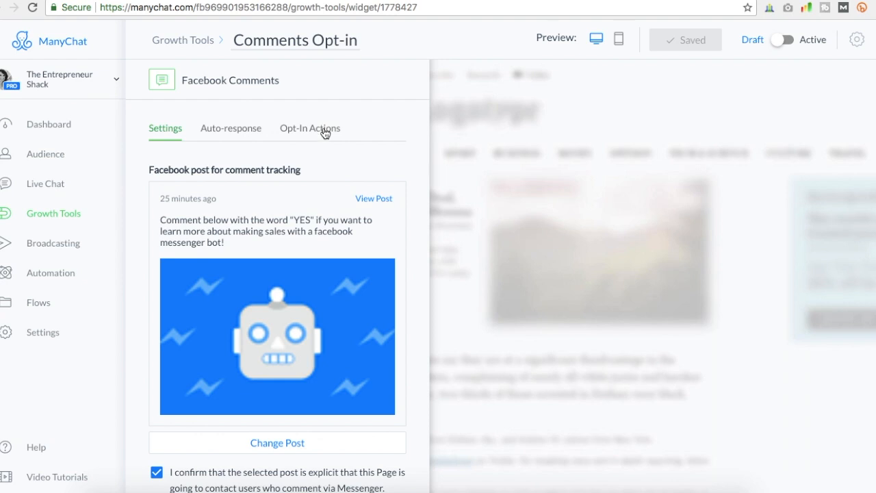
left_click(325, 130)
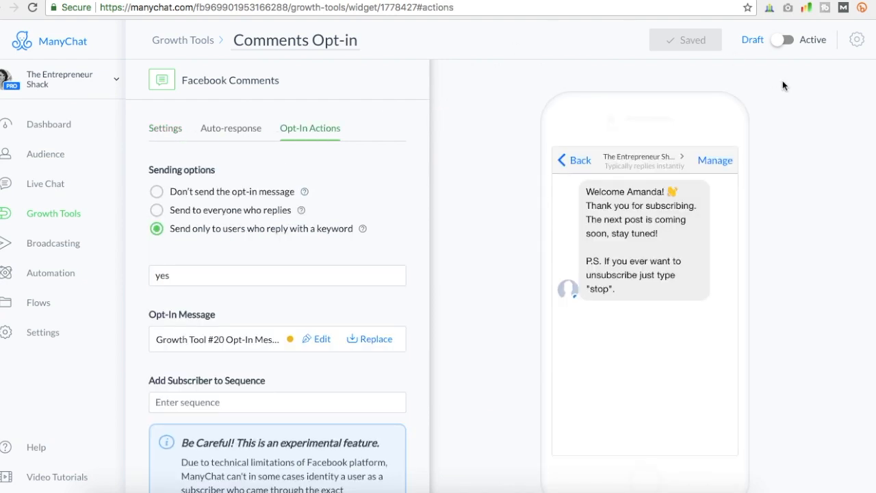